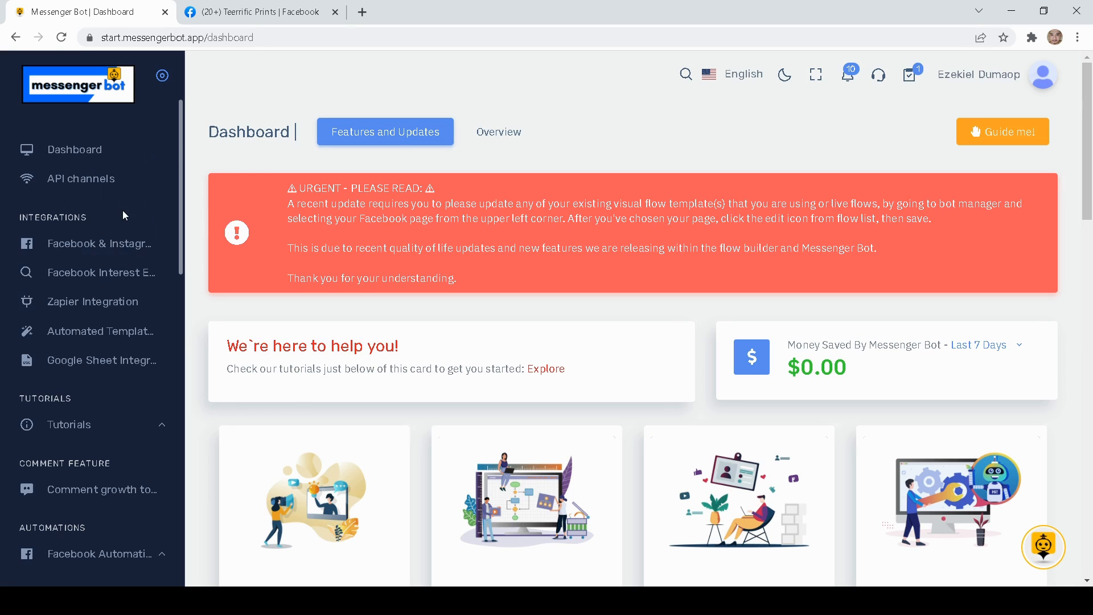
Step: Open the Bot manager and create a new flow for the Teerrific Prints page
scroll(123, 214, "down", 8)
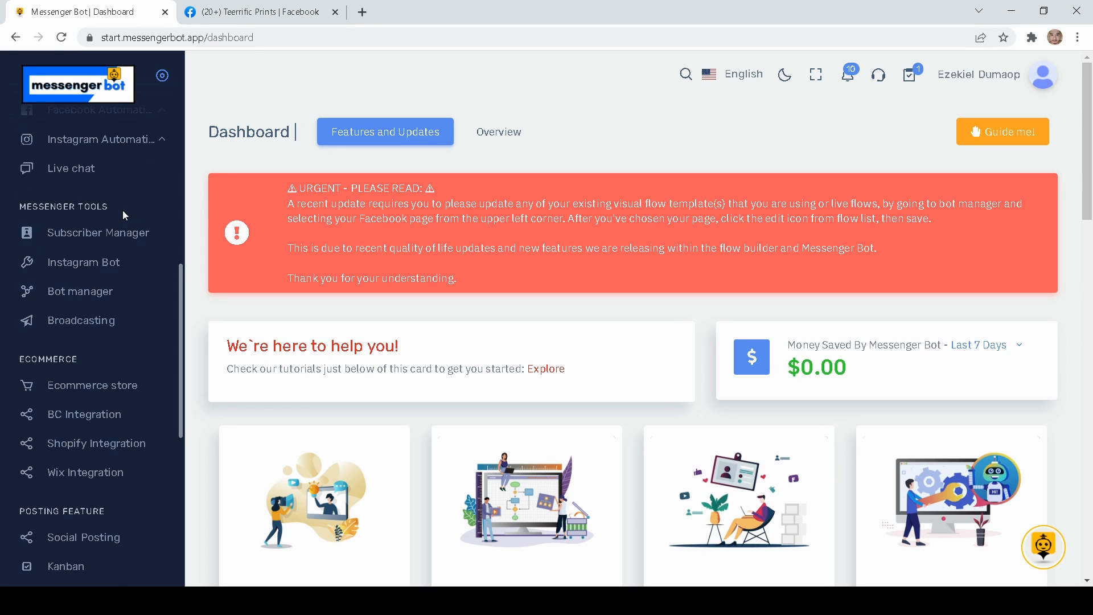
left_click(83, 290)
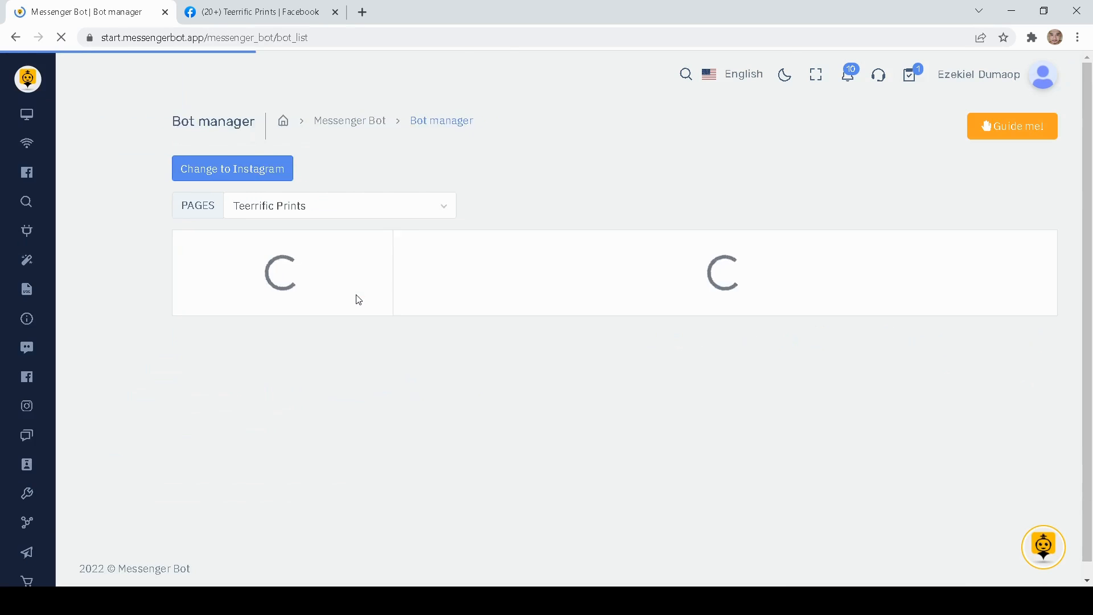
scroll(353, 293, "down", 1)
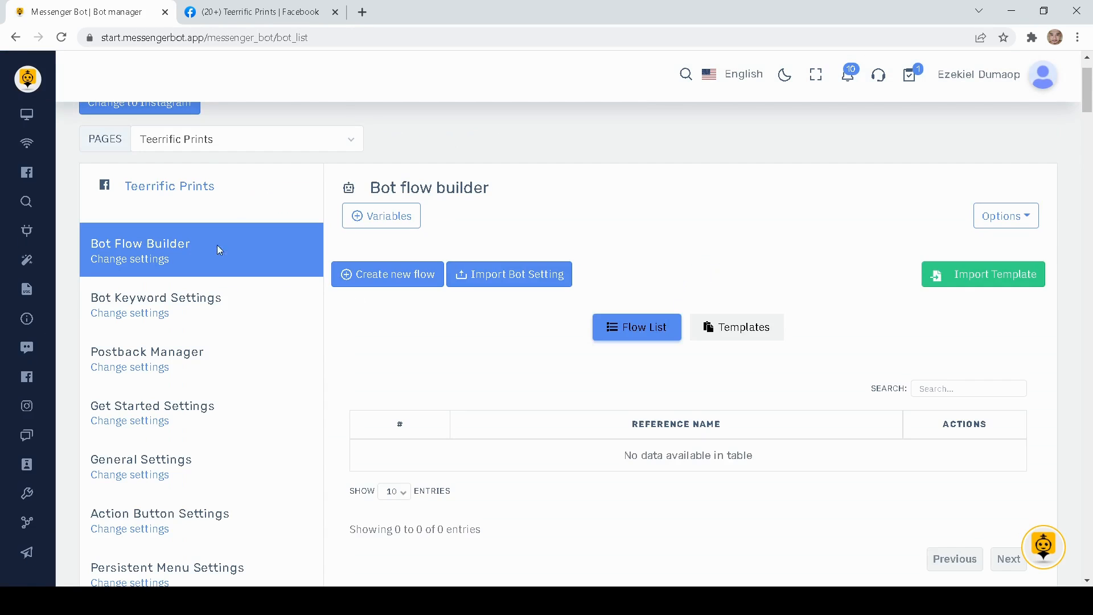
scroll(217, 246, "down", 10)
scroll(202, 378, "up", 10)
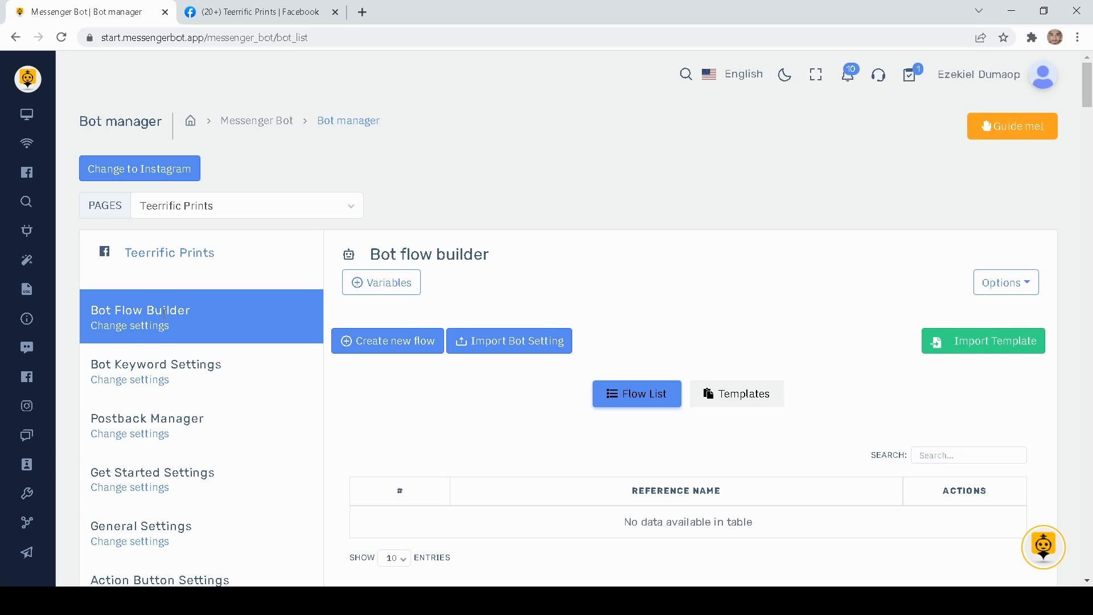
scroll(481, 310, "down", 2)
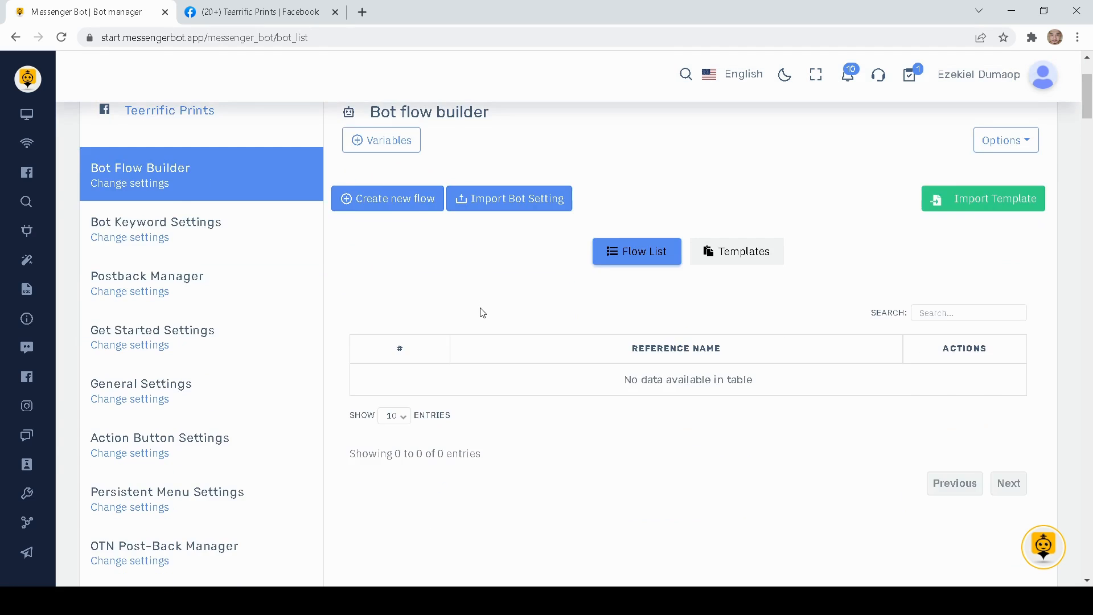
scroll(615, 319, "up", 1)
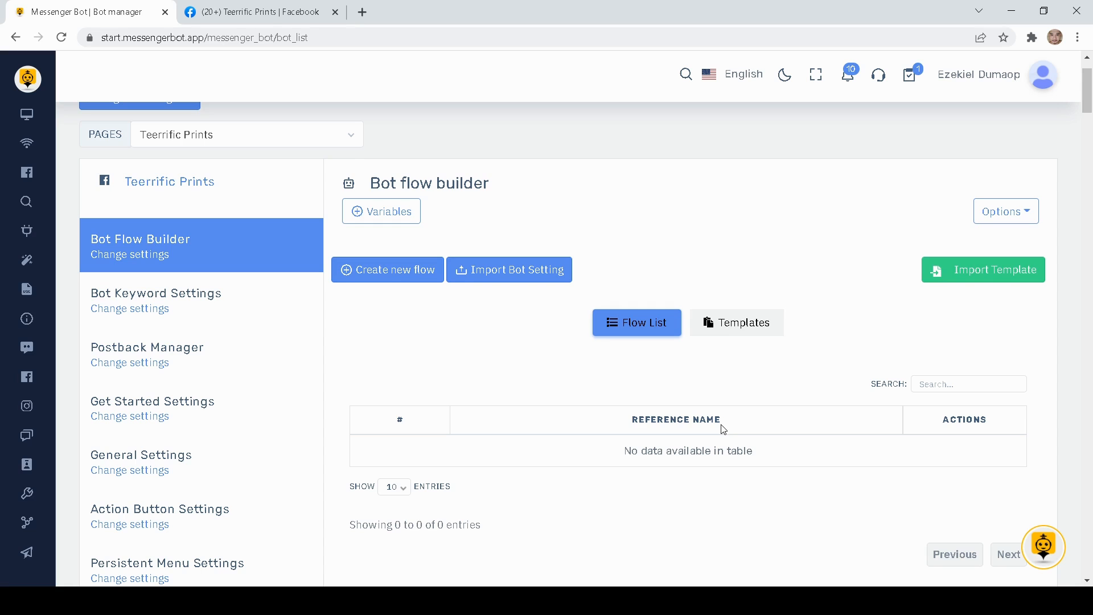
left_click(405, 281)
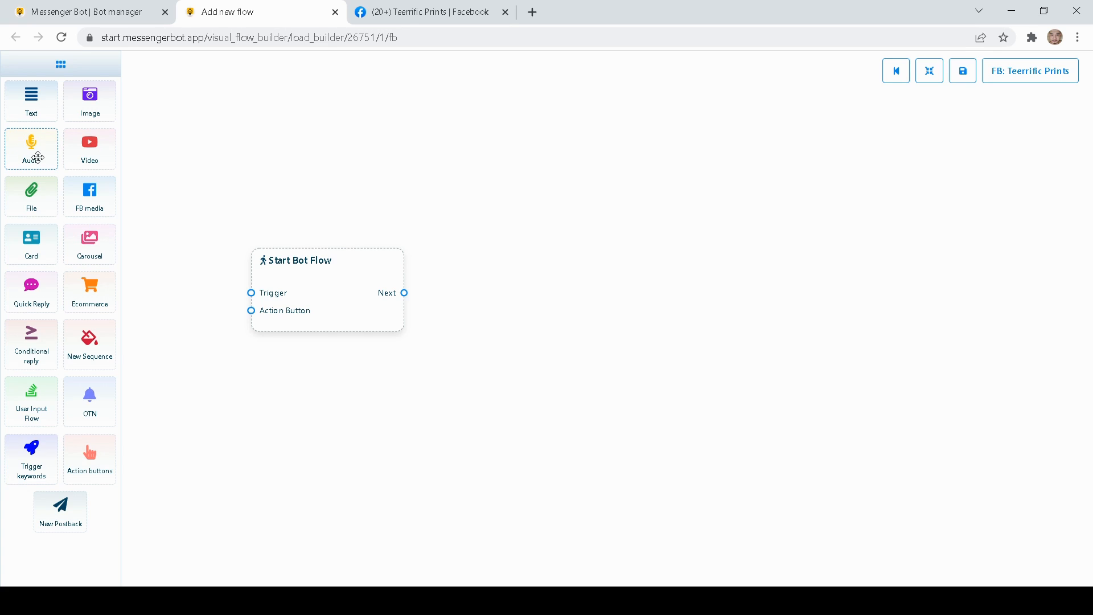
Step: Reposition the Start Bot Flow component toward the middle of the canvas to leave room before it
left_click_drag(244, 210, 269, 210)
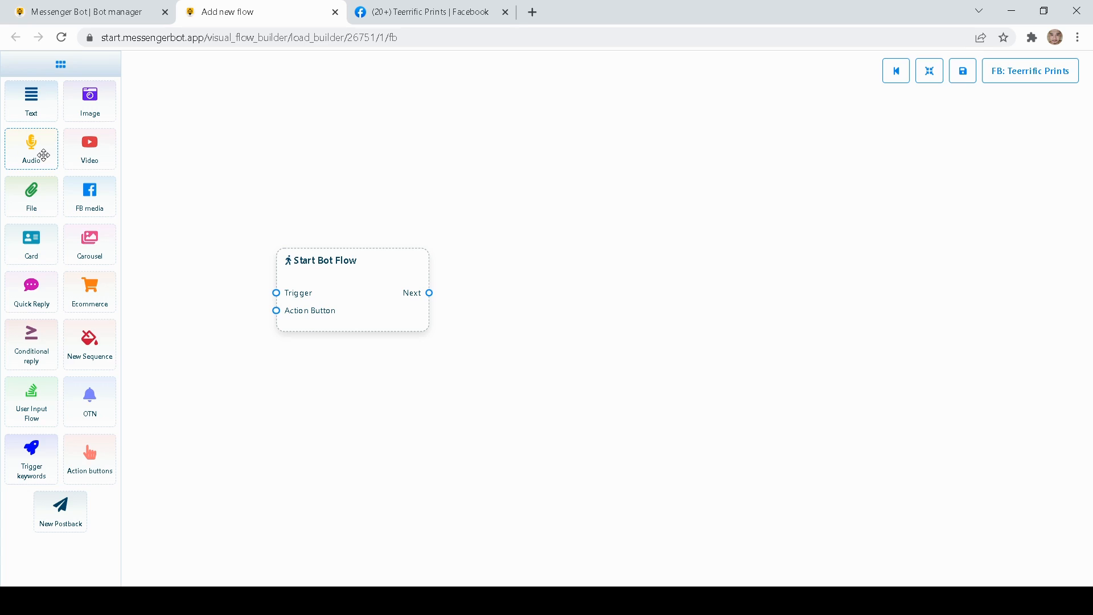
left_click_drag(253, 203, 260, 222)
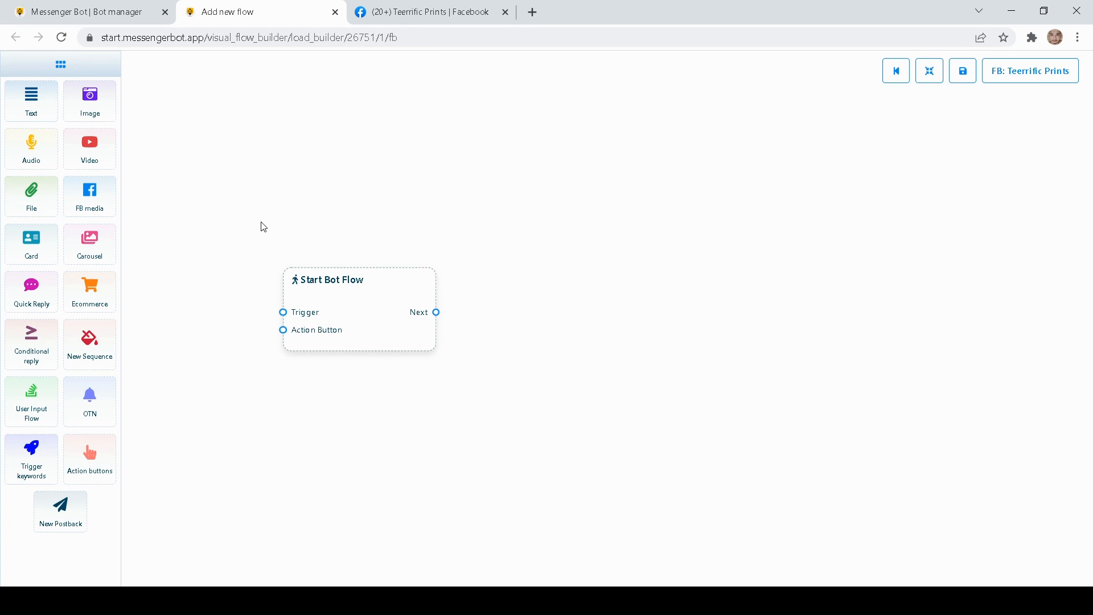
left_click_drag(342, 302, 340, 272)
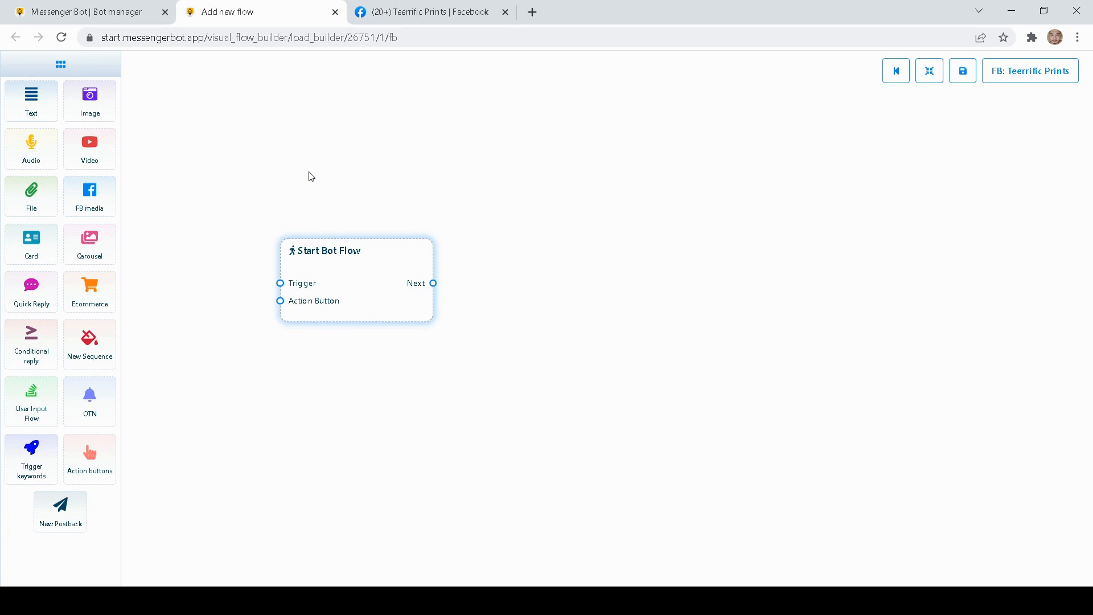
left_click_drag(352, 272, 422, 305)
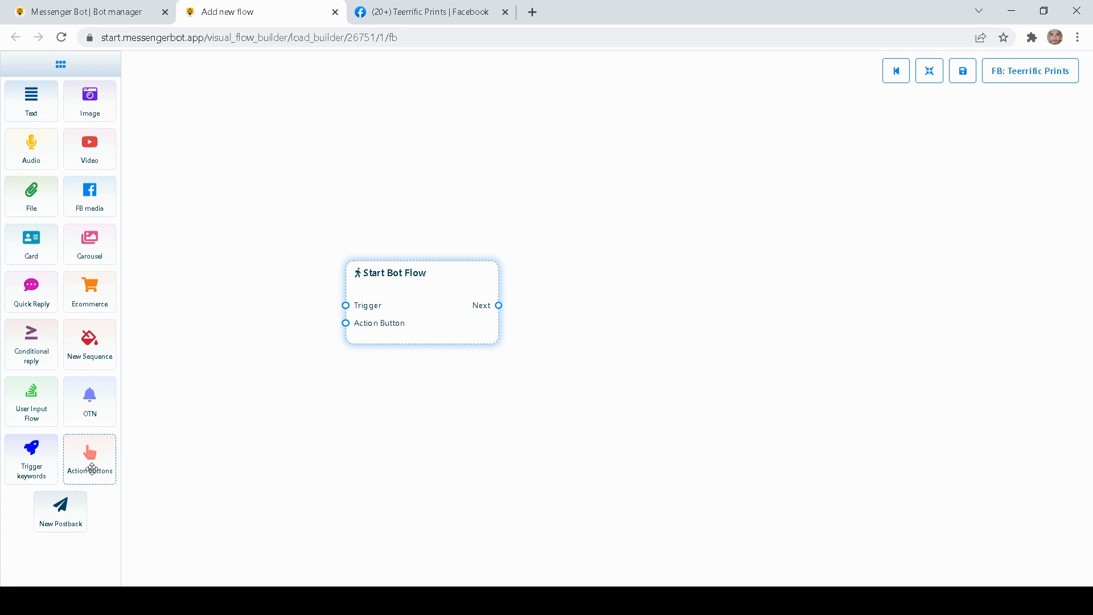
Step: Add an Action buttons and a Trigger keywords component before Start Bot Flow, with the trigger above the action buttons
left_click_drag(90, 464, 238, 470)
left_click_drag(32, 464, 217, 305)
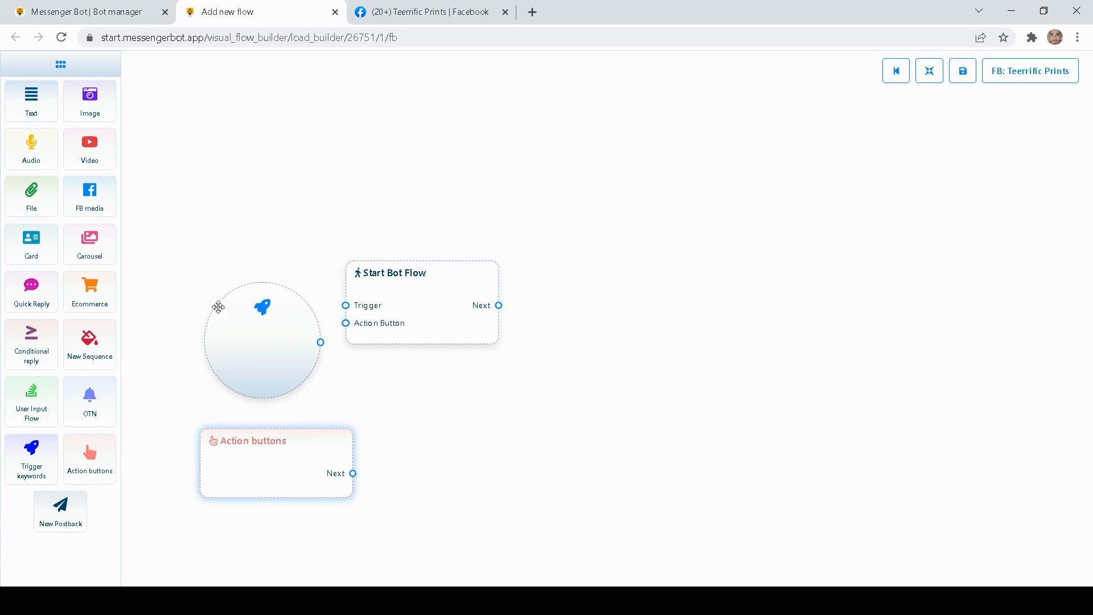
left_click_drag(288, 464, 237, 481)
left_click_drag(271, 353, 246, 275)
left_click_drag(250, 414, 281, 415)
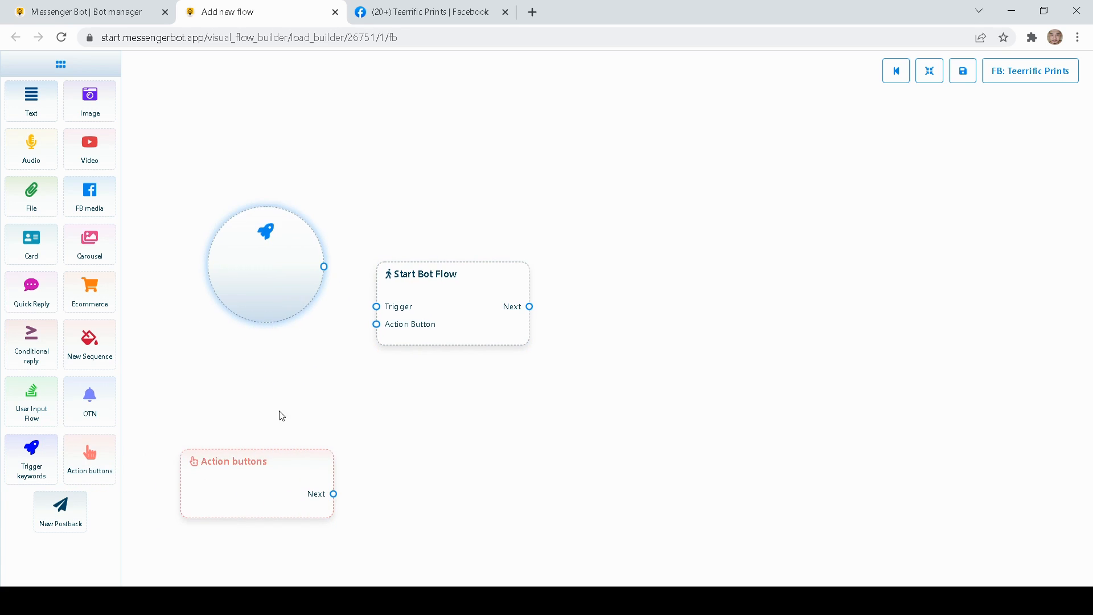
left_click_drag(269, 481, 279, 419)
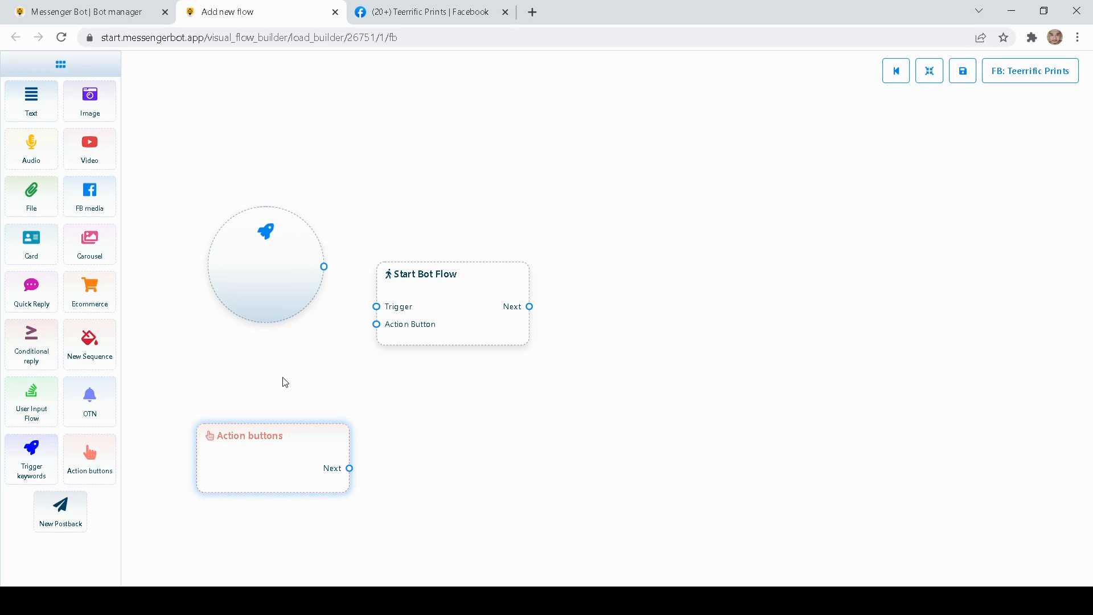
Step: Delete the Action buttons component and place the trigger component roughly level with Start Bot Flow
left_click(268, 323)
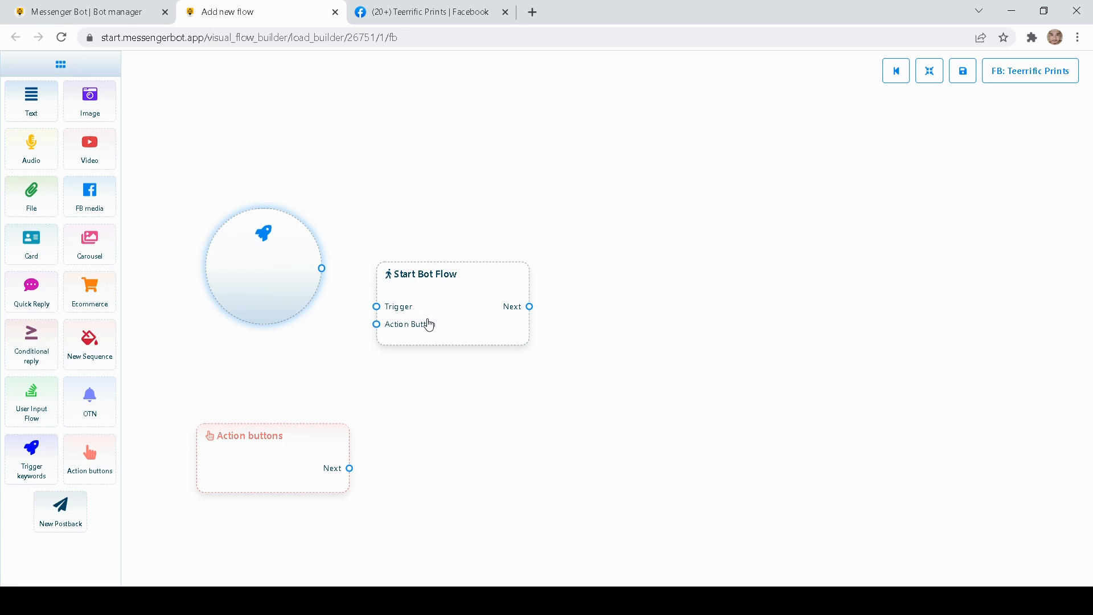
left_click_drag(431, 326, 446, 344)
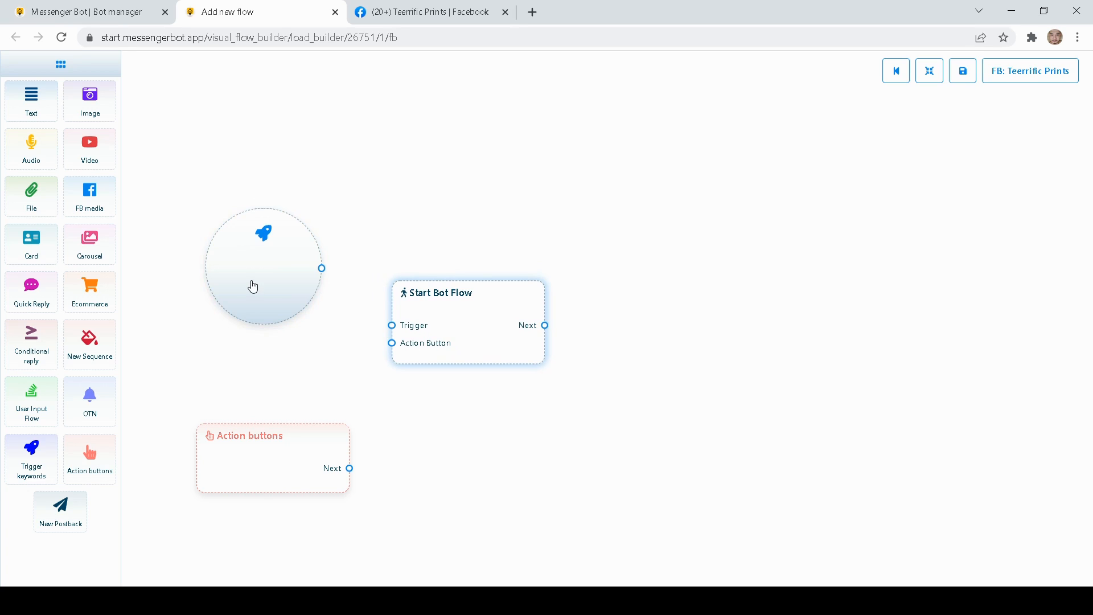
left_click_drag(254, 287, 267, 321)
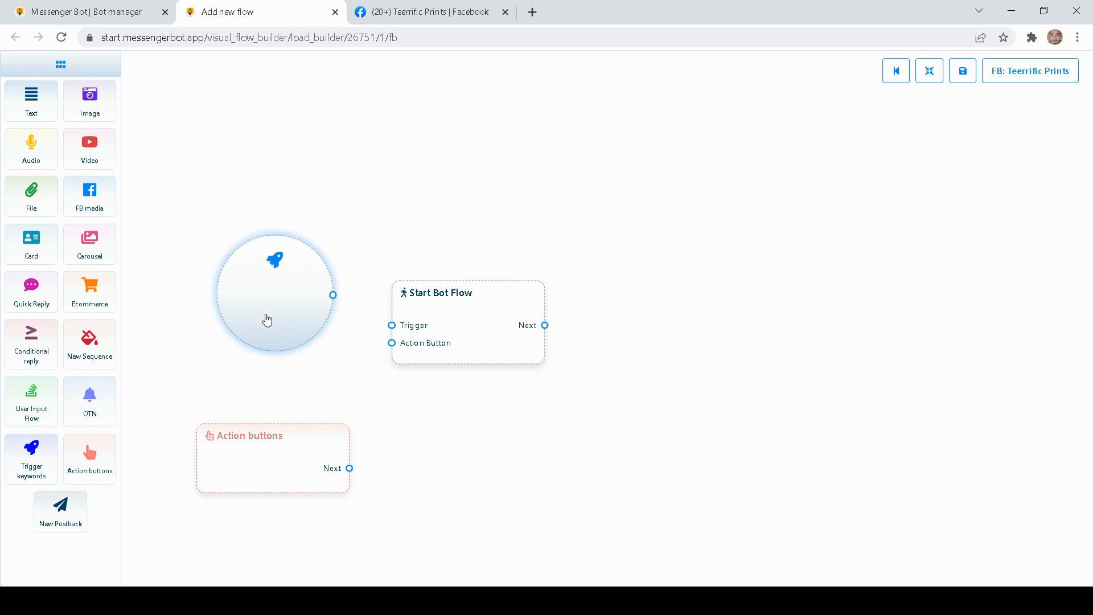
right_click(265, 455)
left_click(293, 463)
left_click_drag(300, 305, 284, 337)
left_click_drag(293, 376, 290, 362)
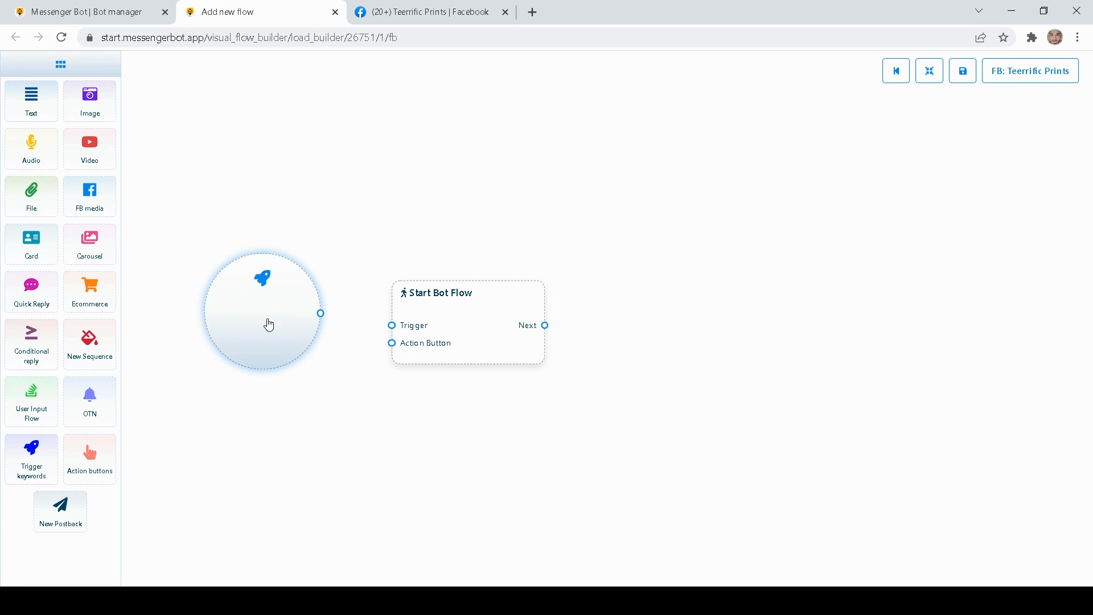
Step: Configure the trigger component with the keyword "Hello" and save its settings
double_click(274, 333)
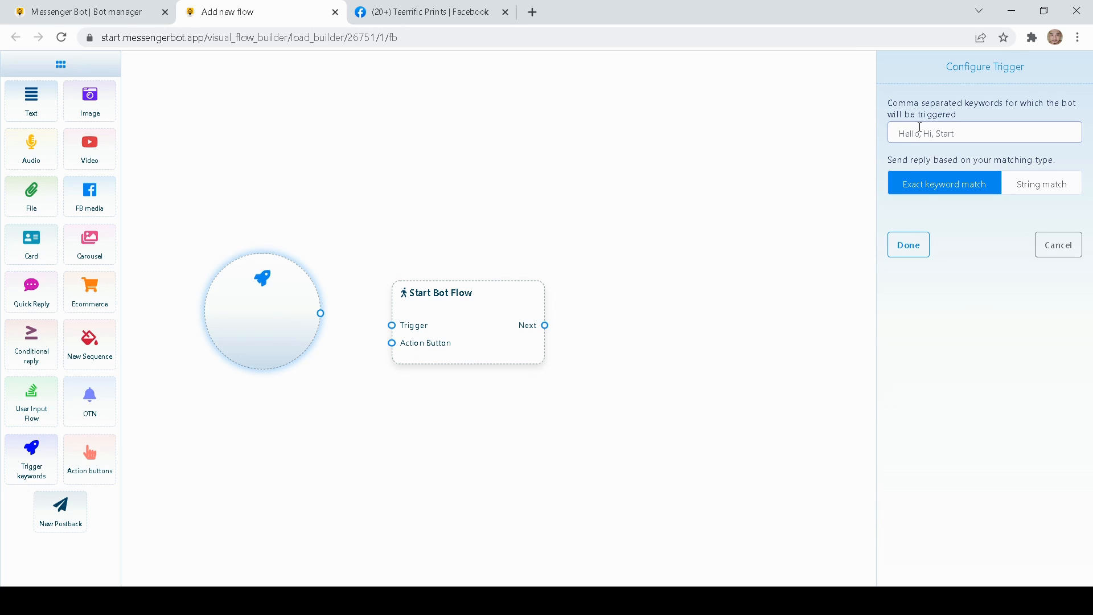
type("Hello")
left_click_drag(463, 318, 463, 307)
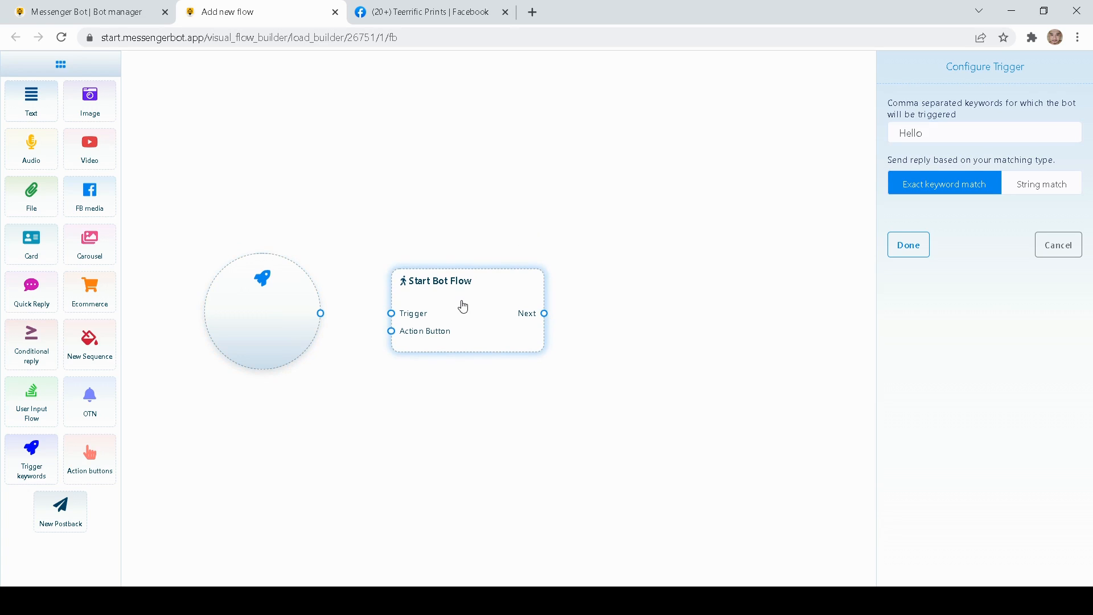
left_click(916, 245)
Step: Connect the Hello trigger's output to the Trigger input of Start Bot Flow
left_click_drag(259, 313, 259, 302)
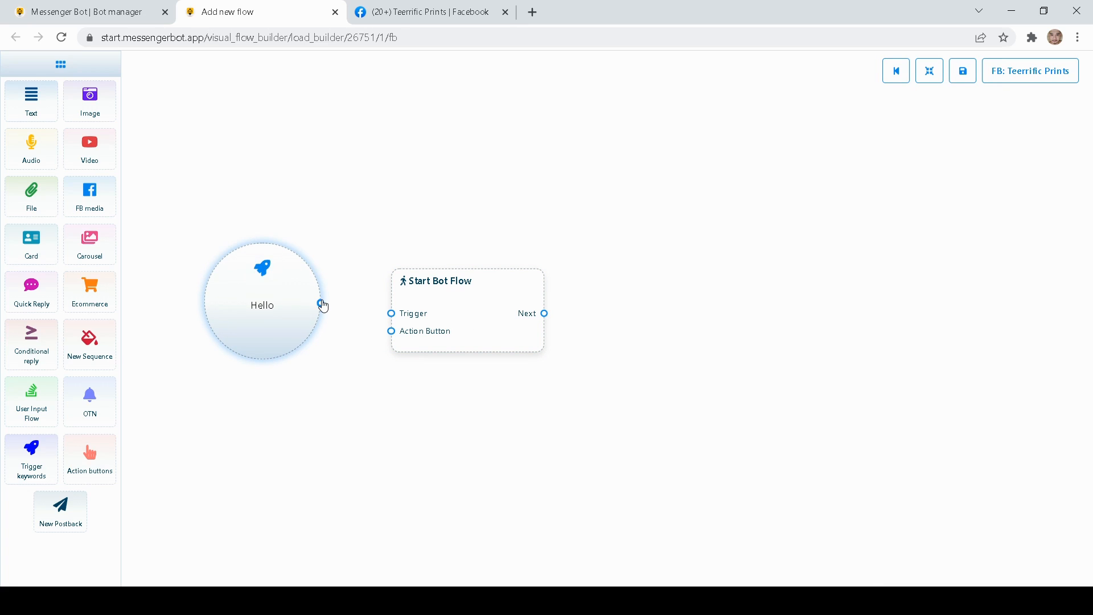
left_click_drag(322, 304, 392, 322)
left_click_drag(277, 324, 276, 334)
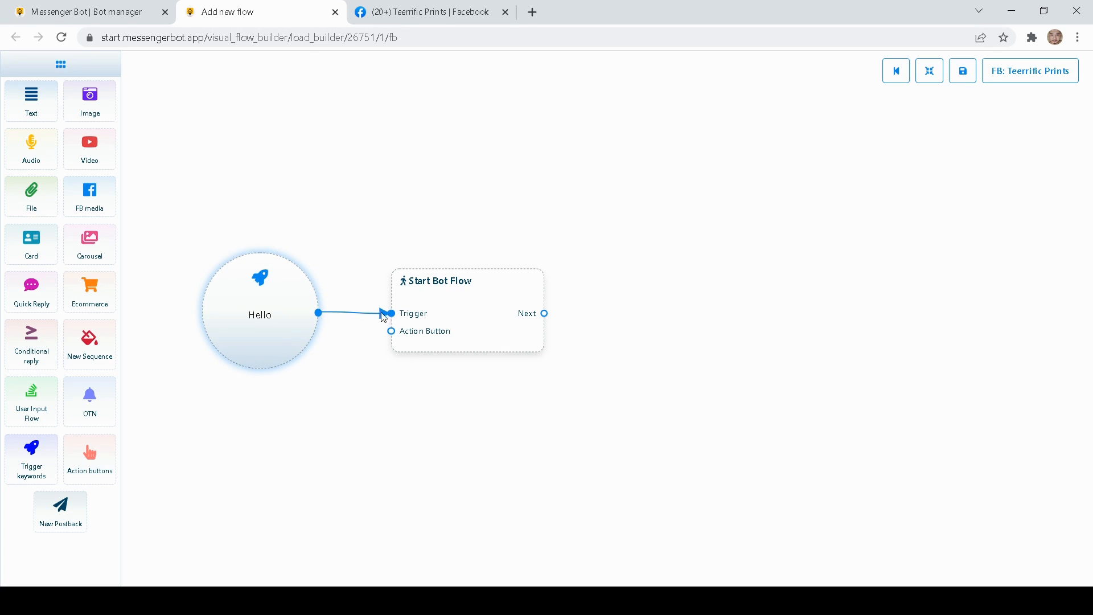
Step: Title the Start Bot Flow component "Audio Component Demo" and save its settings
left_click(466, 322)
left_click_drag(465, 323, 468, 321)
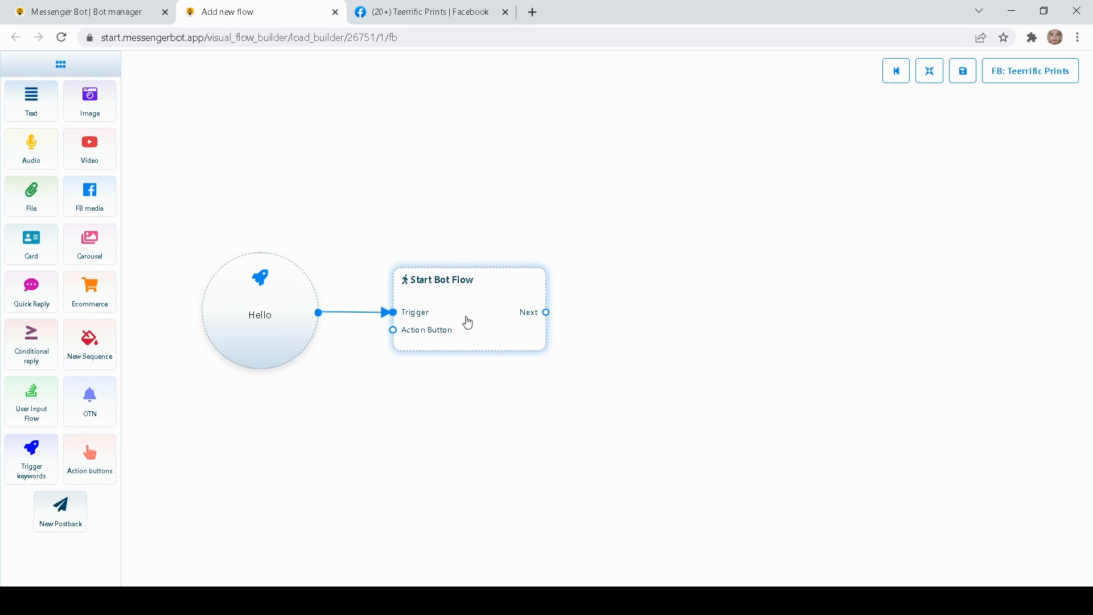
double_click(468, 323)
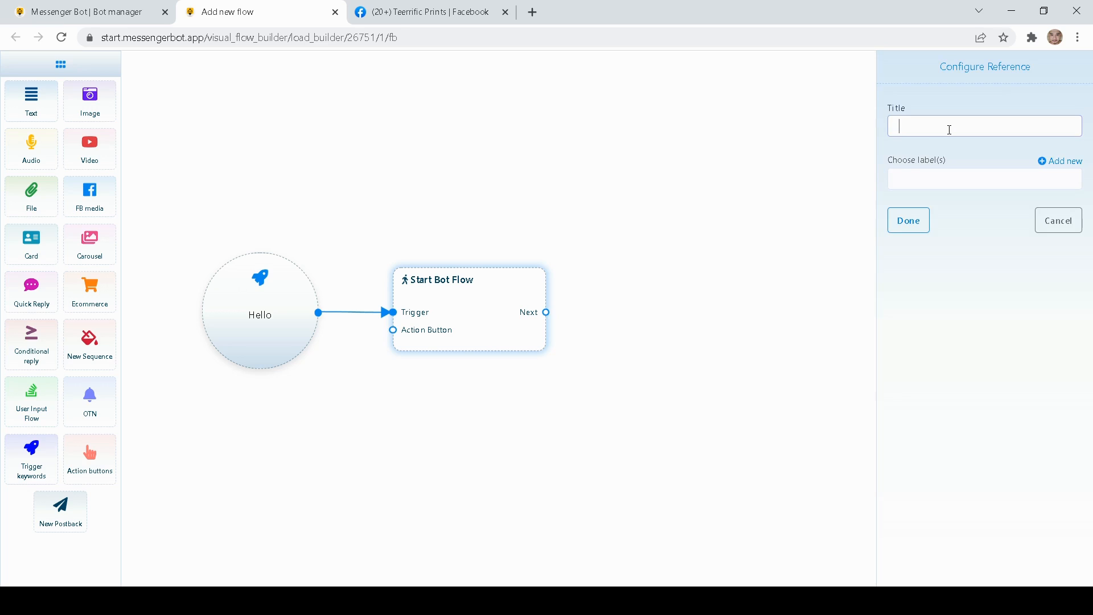
type("Audio CO")
key("BackSpace")
type("omponent Demo")
left_click(900, 220)
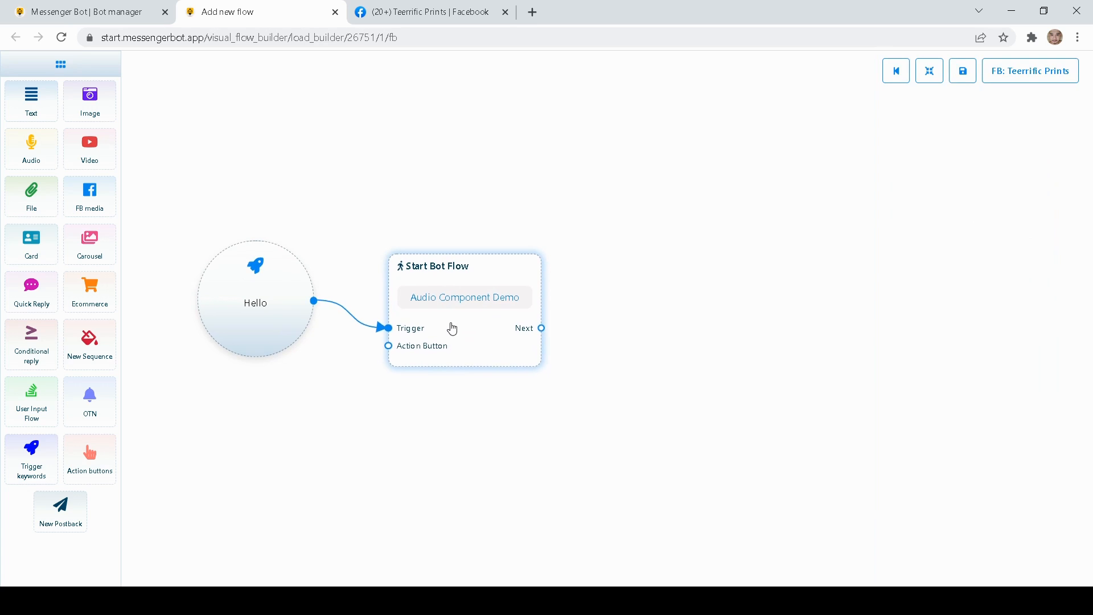
Step: Add a Text component after Start Bot Flow and connect the start component's Next output to its Reply input
left_click_drag(640, 328, 605, 363)
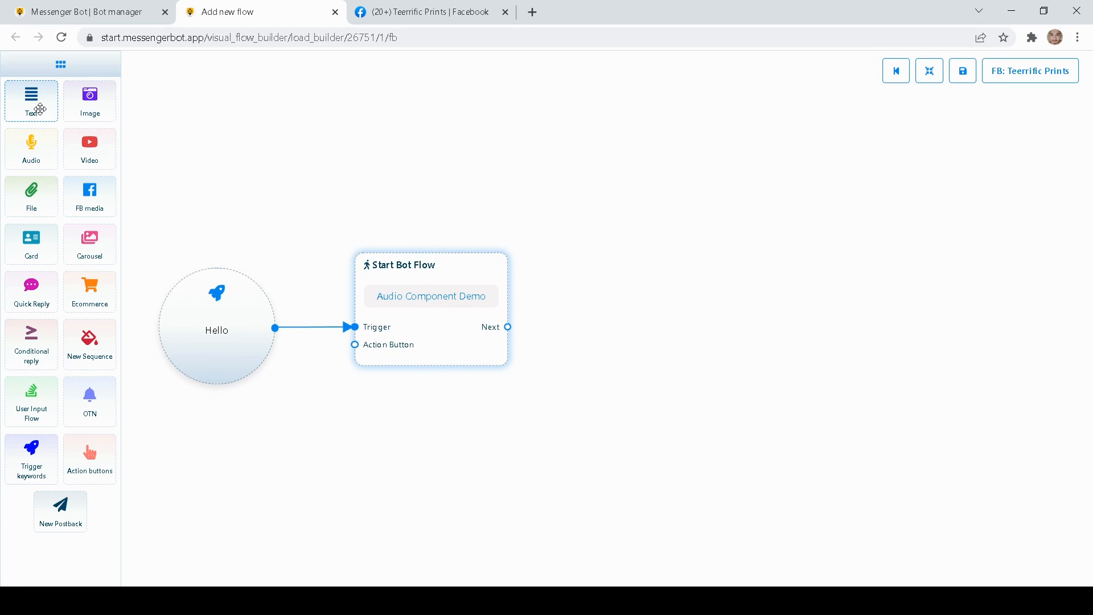
left_click_drag(39, 108, 726, 305)
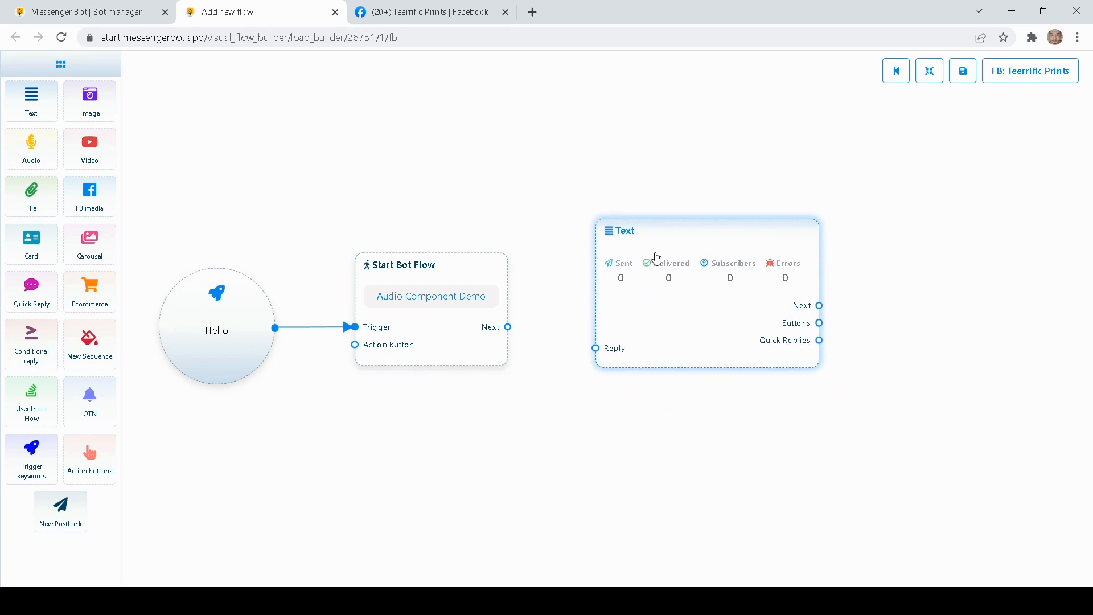
left_click_drag(657, 258, 649, 237)
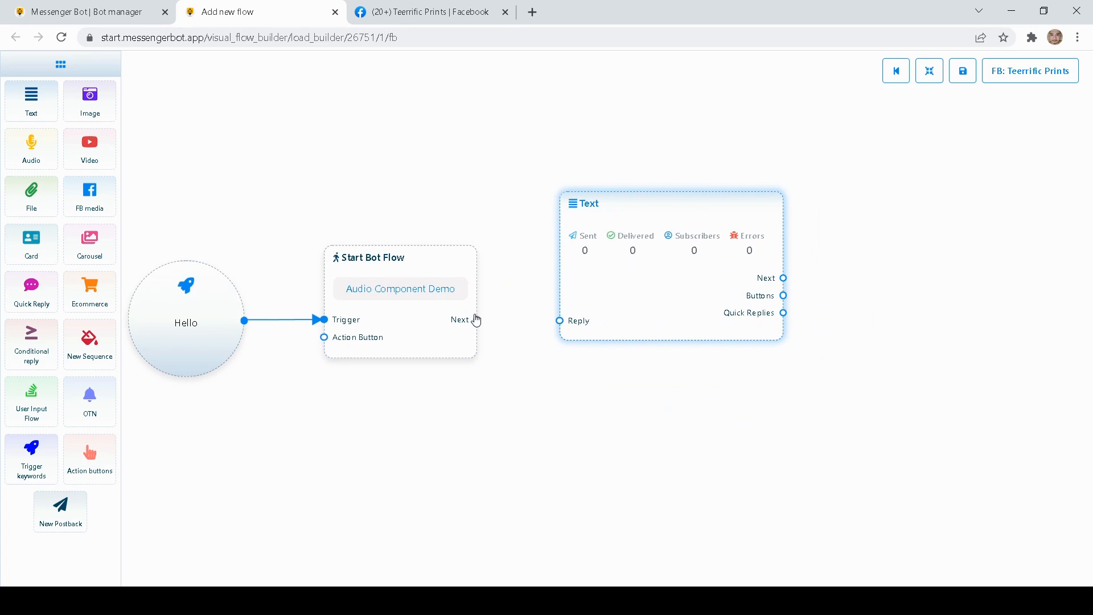
left_click_drag(478, 320, 559, 321)
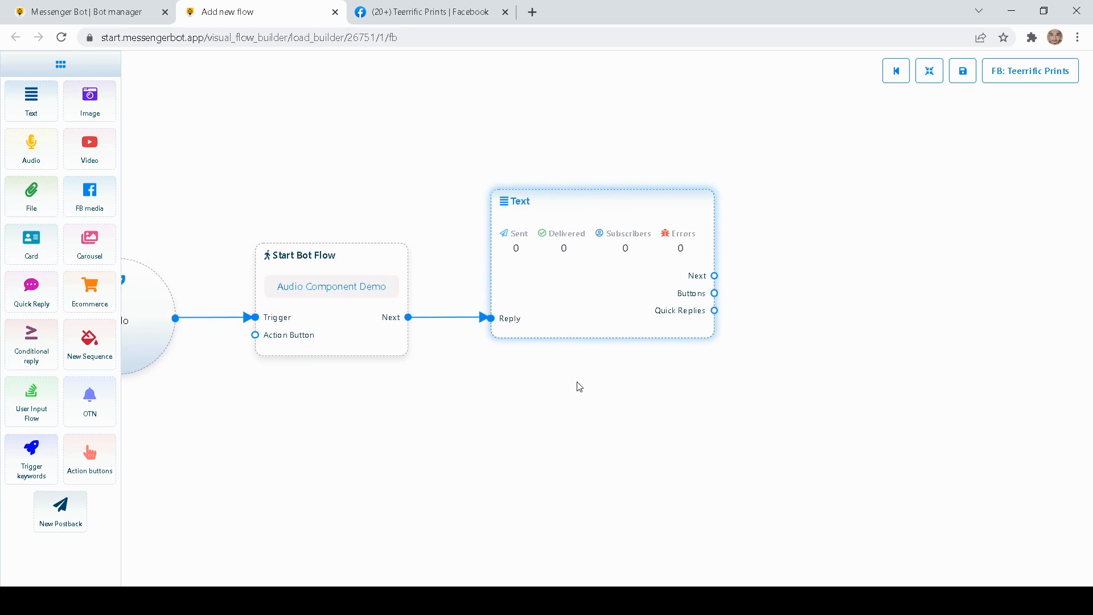
Step: Enter the Text component's reply message: Thank you for visiting my Facebook Page for my Podcast "The Buzz"
double_click(526, 212)
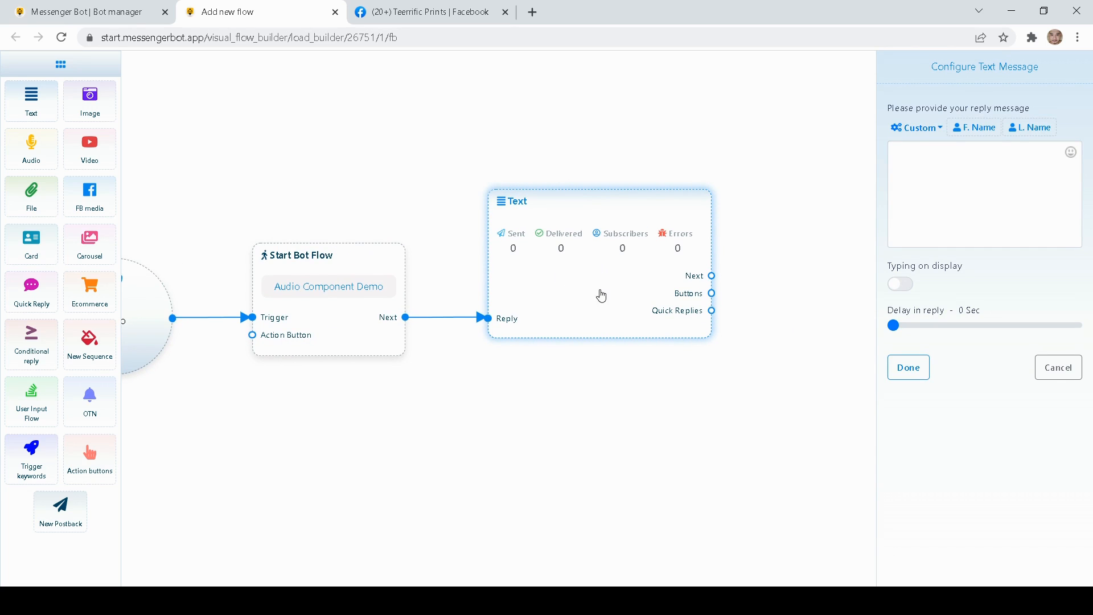
left_click(968, 160)
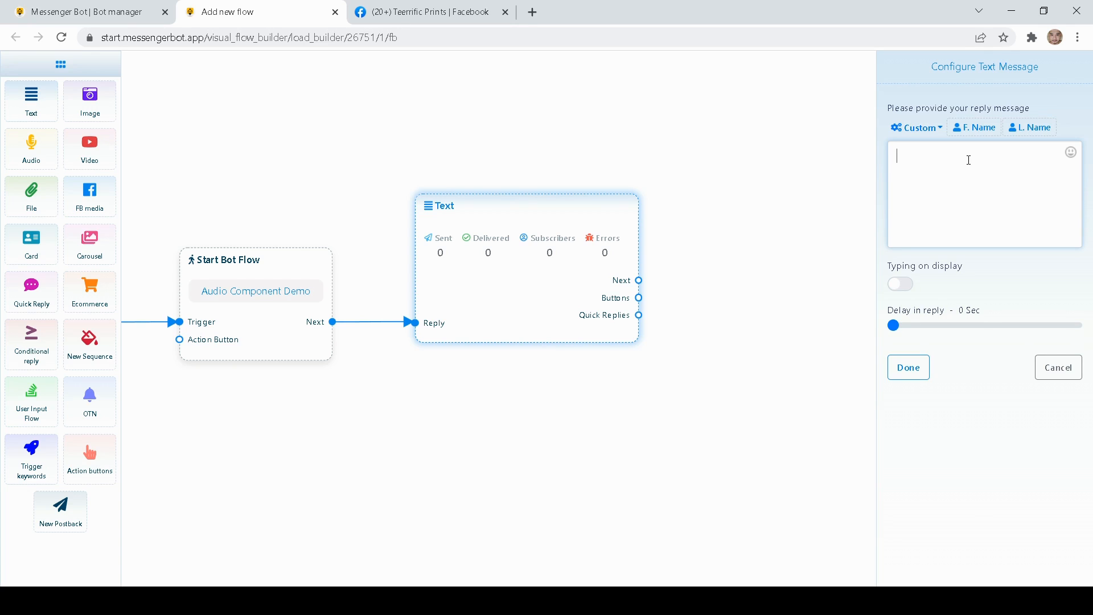
type("Thank you for visiting my Facebook pa")
key("BackSpace")
key("BackSpace")
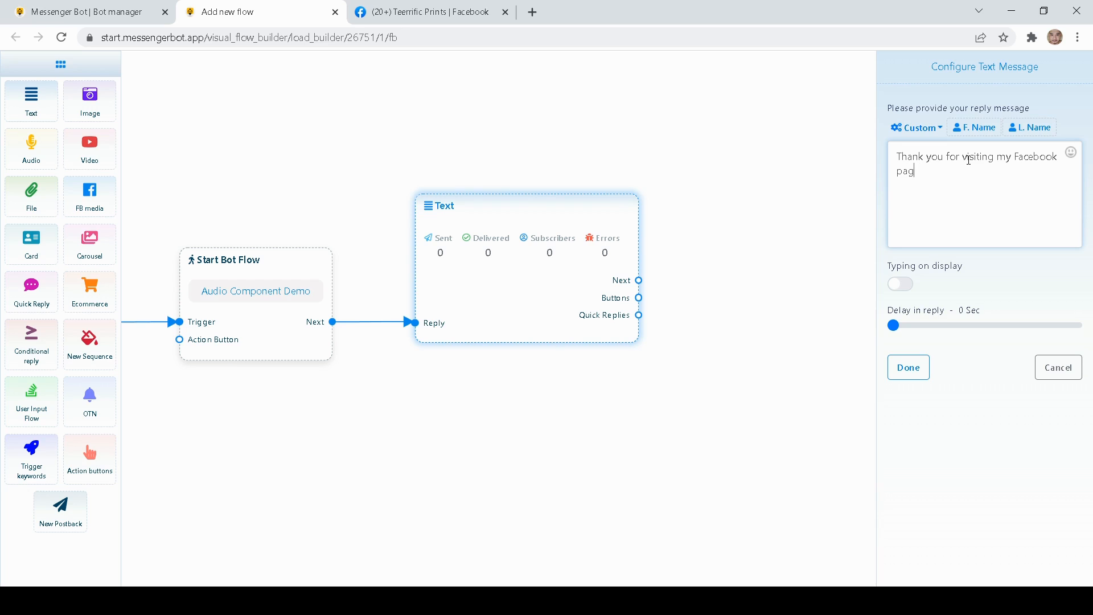
type("Page for my Podcast chan")
key("BackSpace")
key("BackSpace")
key("BackSpace")
type("\"")
type("The Buzz")
Step: Append the lead's first-name and last-name variables to the reply message and save the Text component
left_click(980, 135)
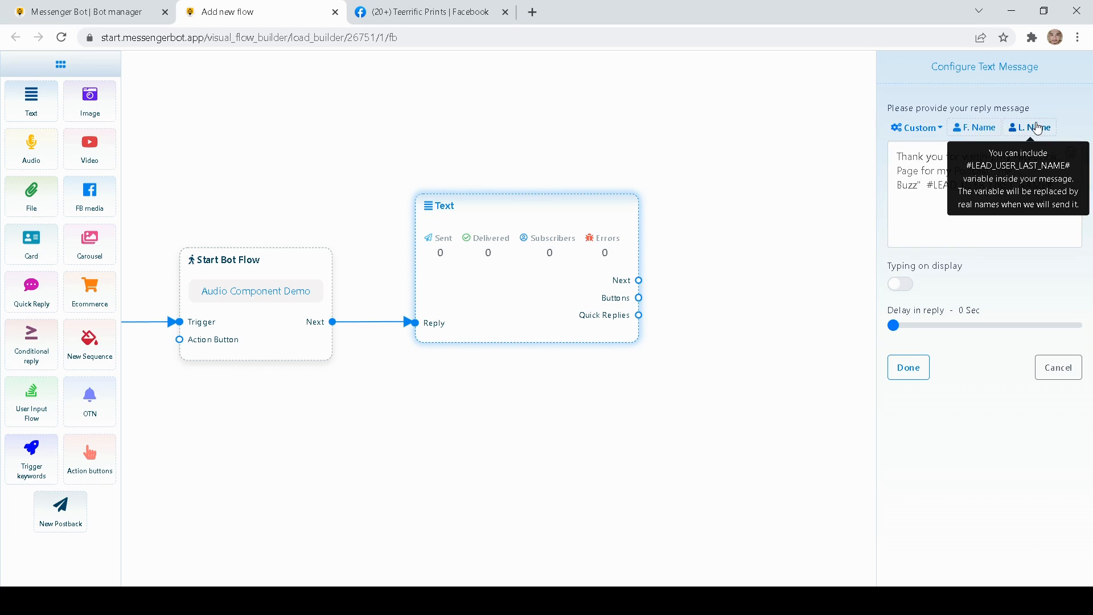
left_click(1028, 128)
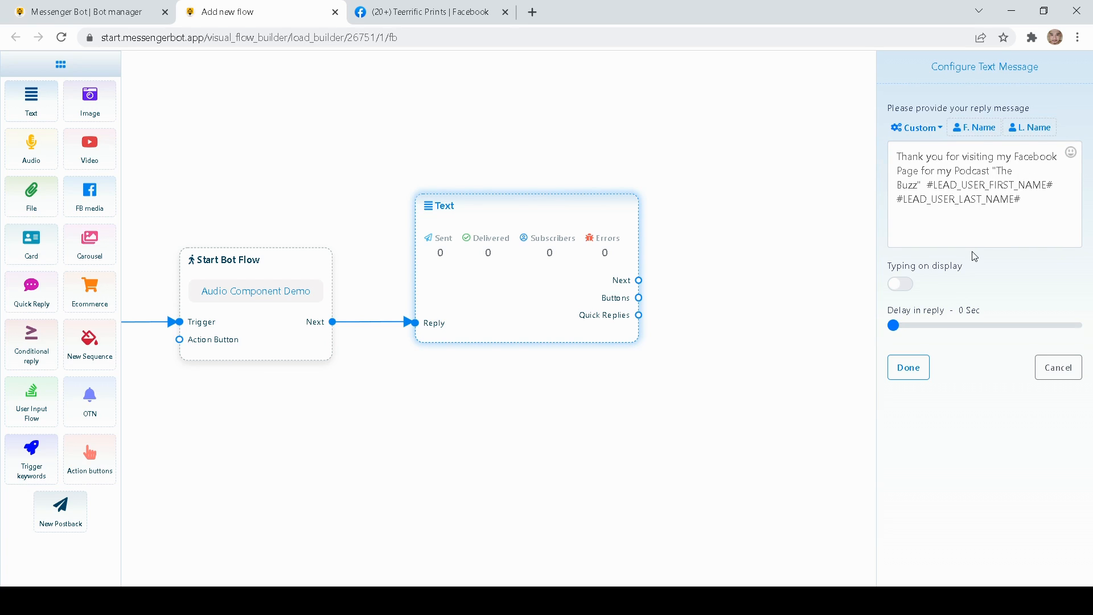
left_click(919, 372)
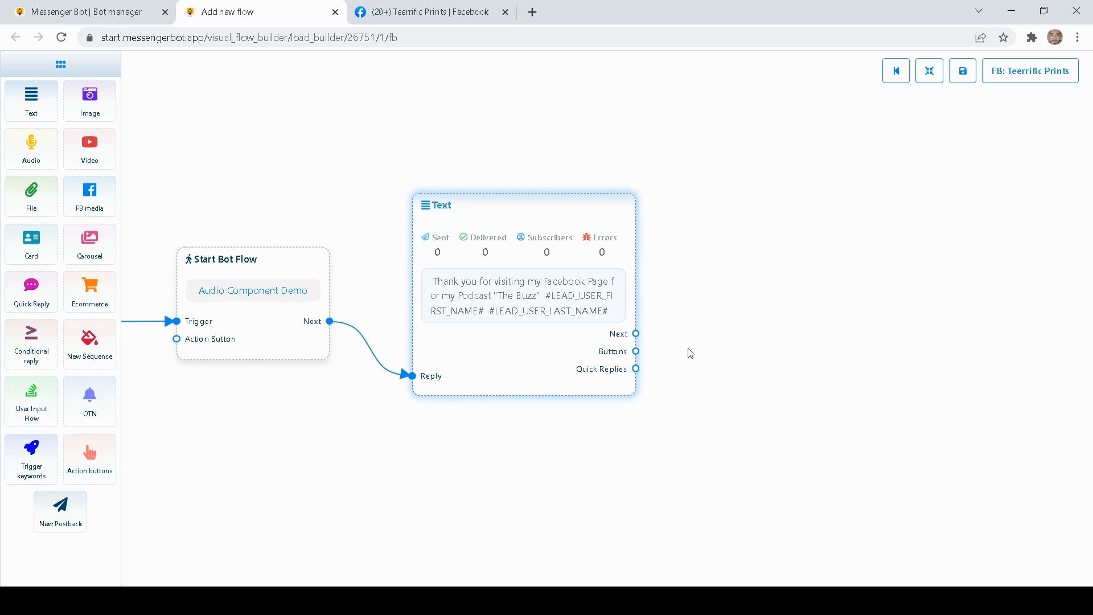
Step: Add a second Text component to the canvas and place it beside the welcome Text component
left_click_drag(705, 349, 578, 349)
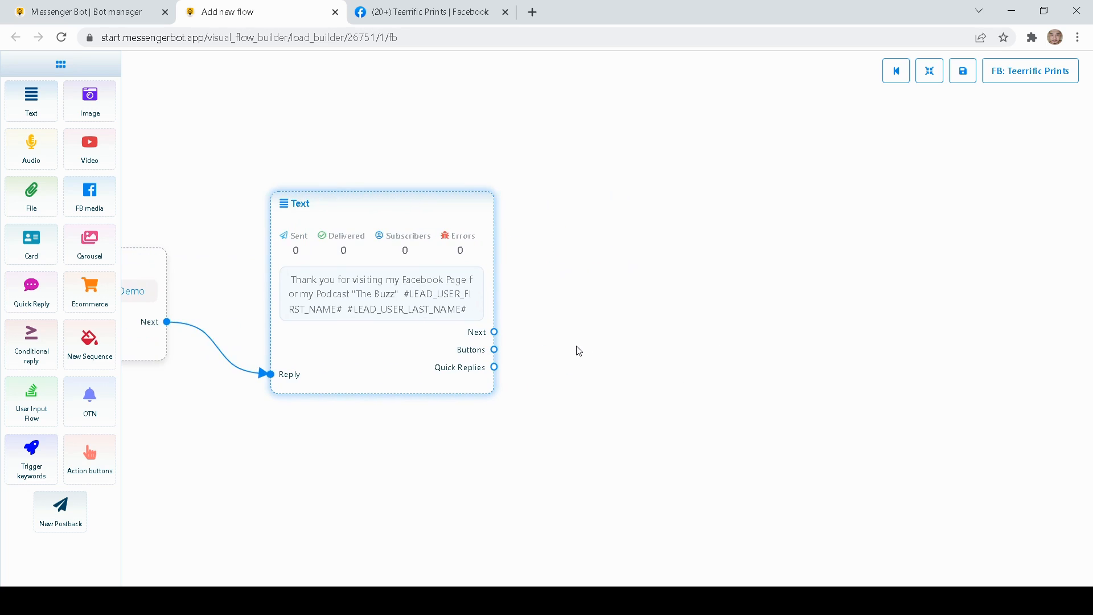
left_click_drag(408, 339, 394, 328)
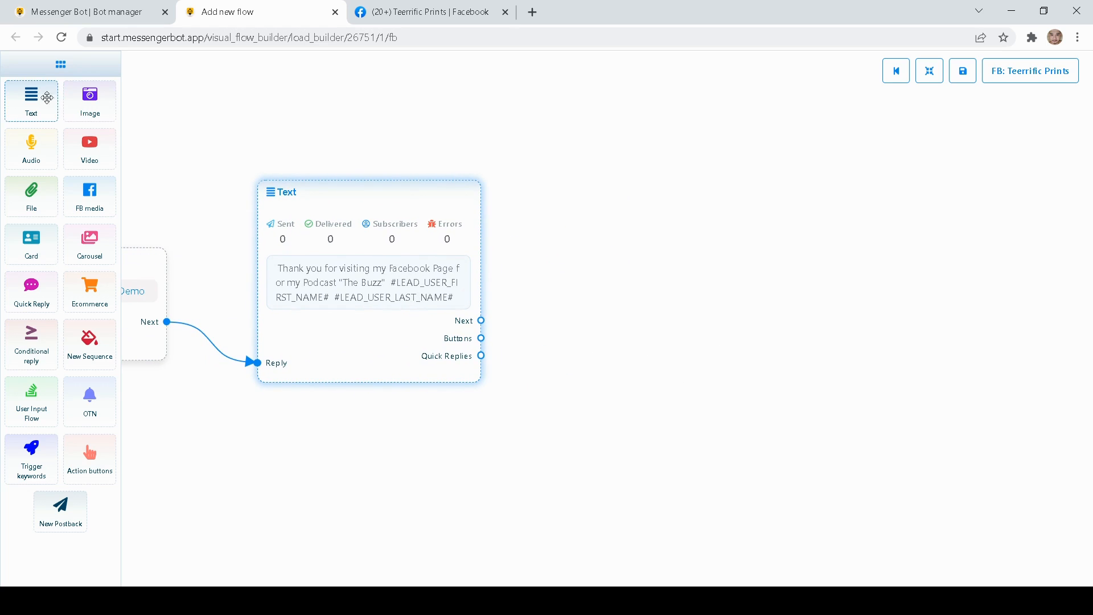
left_click_drag(32, 96, 695, 253)
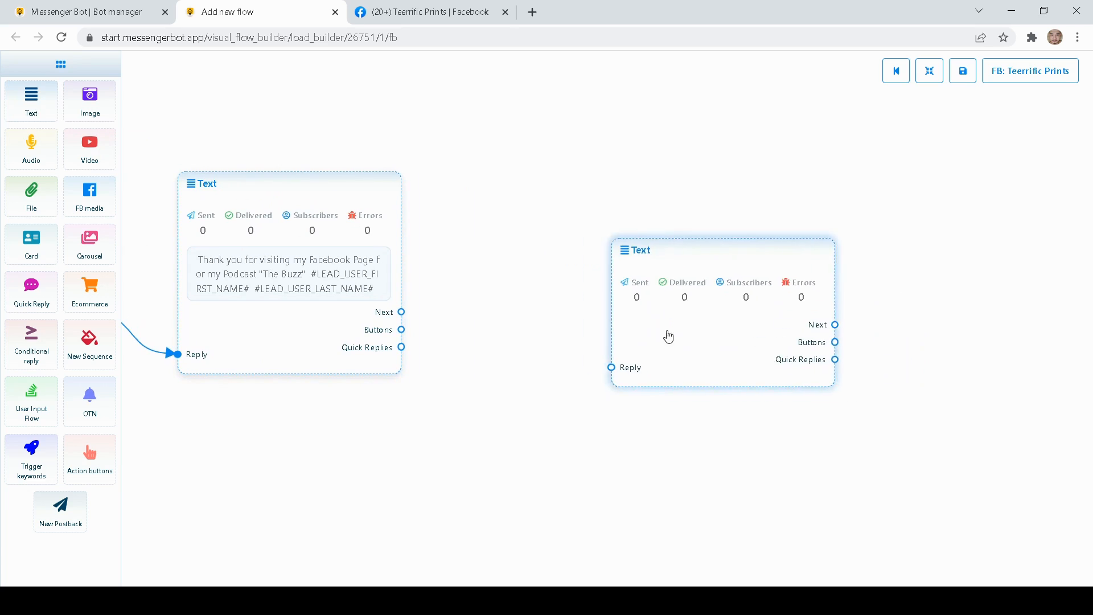
left_click_drag(666, 334, 577, 291)
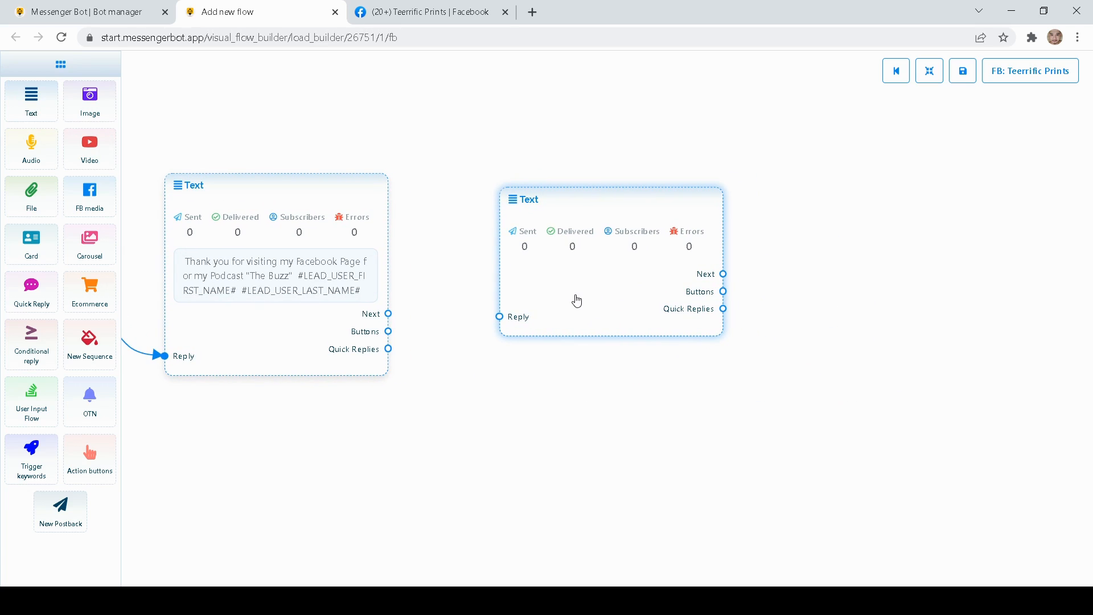
Step: Set the second Text component's reply to "Please select the episodes previews here.", enable Typing on display and save it
double_click(576, 298)
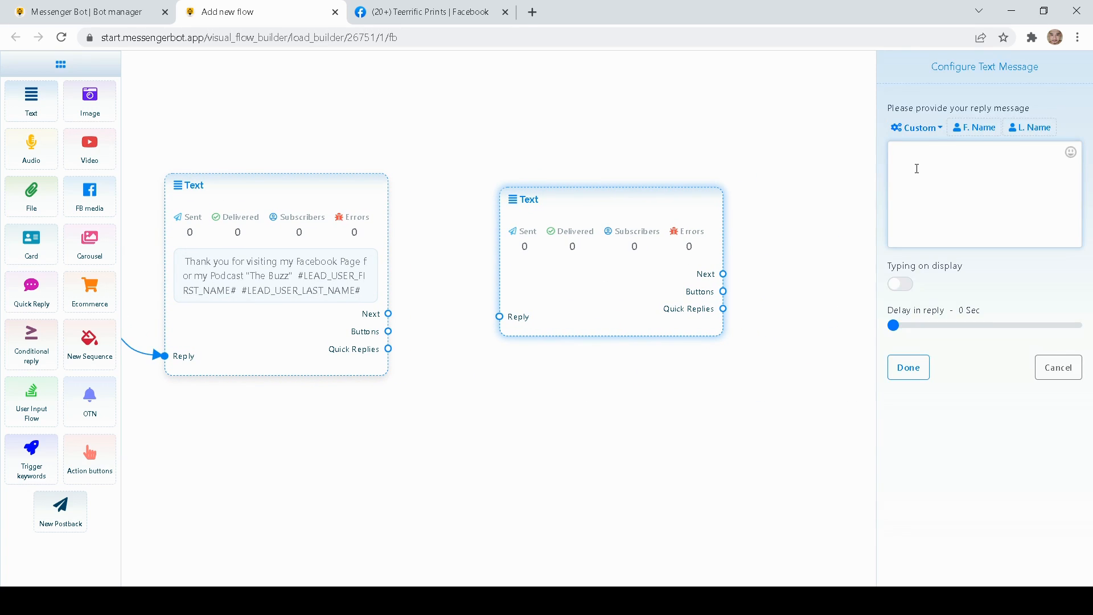
type("Please select the episodes previous")
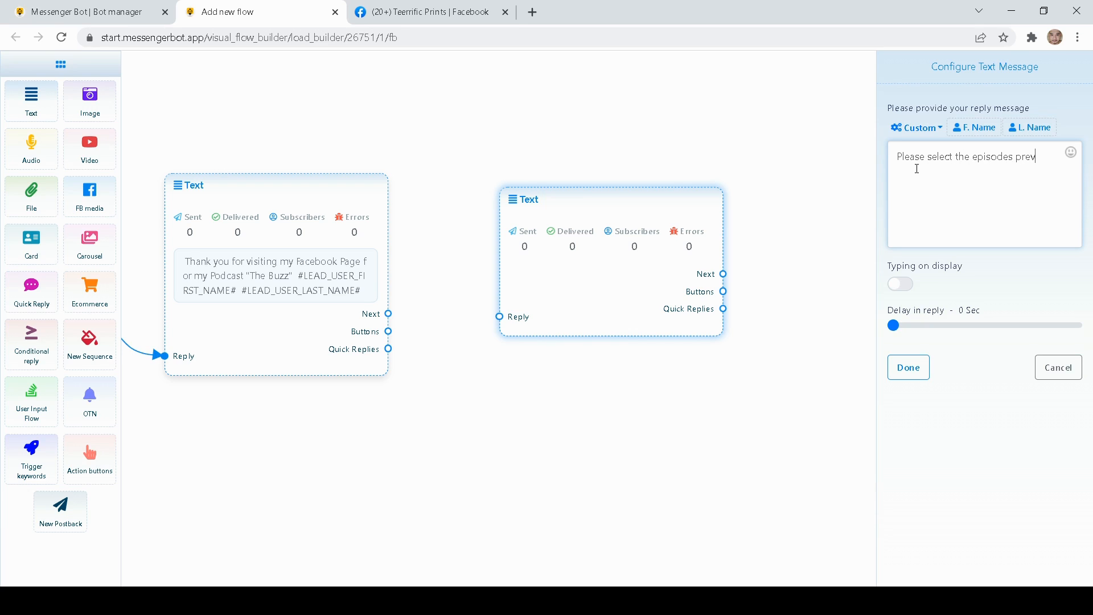
key("BackSpace")
key("BackSpace")
key("BackSpace")
type("ews here.")
left_click(901, 284)
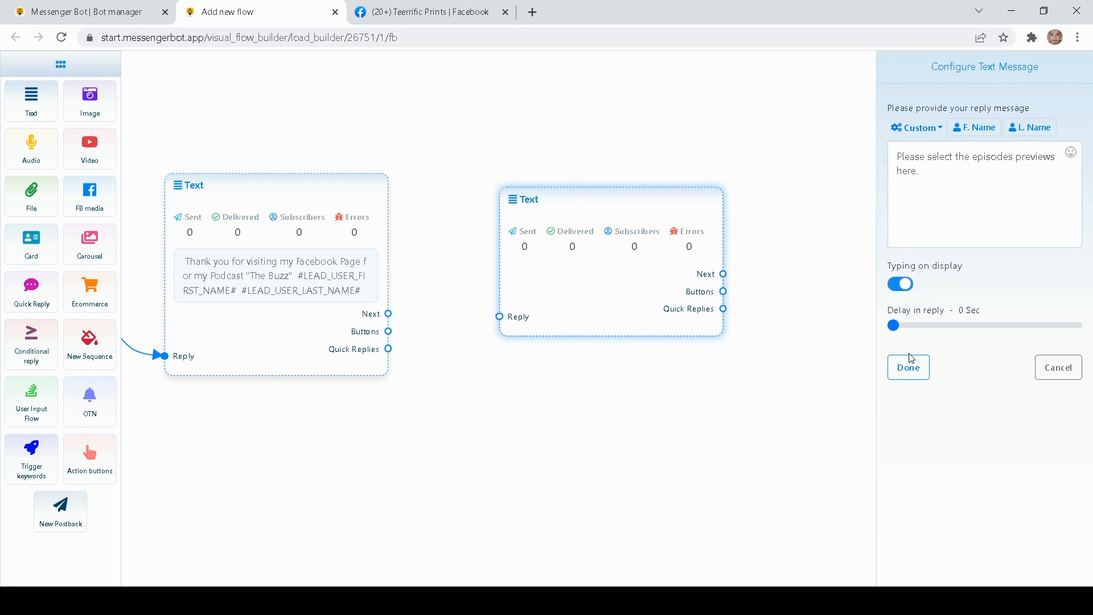
left_click(909, 368)
Step: Connect the welcome Text component's Next output to the second Text component's Reply input
left_click_drag(603, 318, 587, 287)
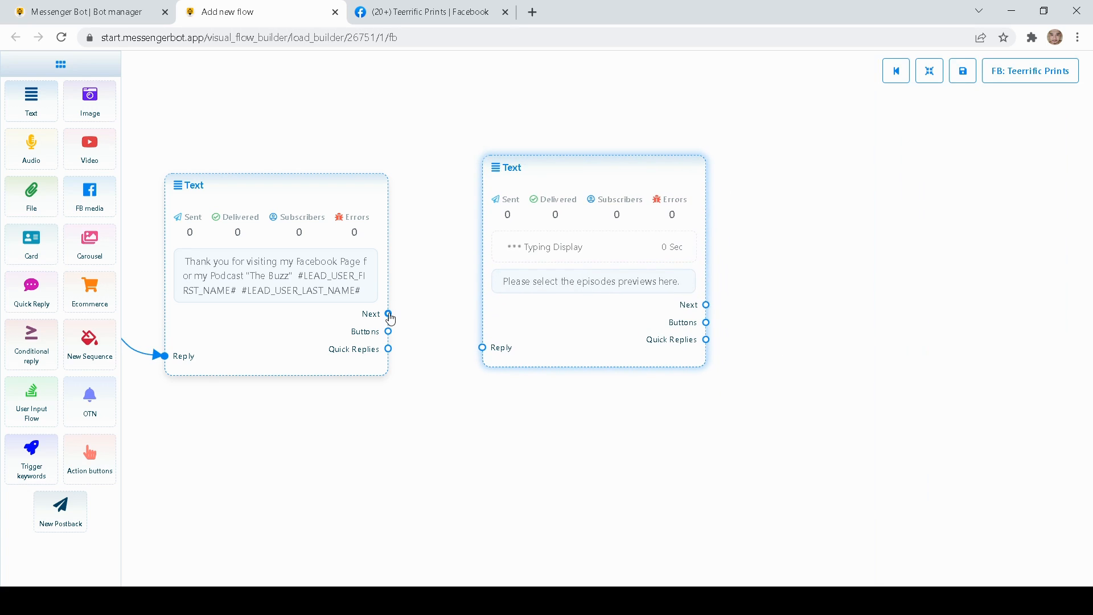
left_click_drag(388, 313, 428, 368)
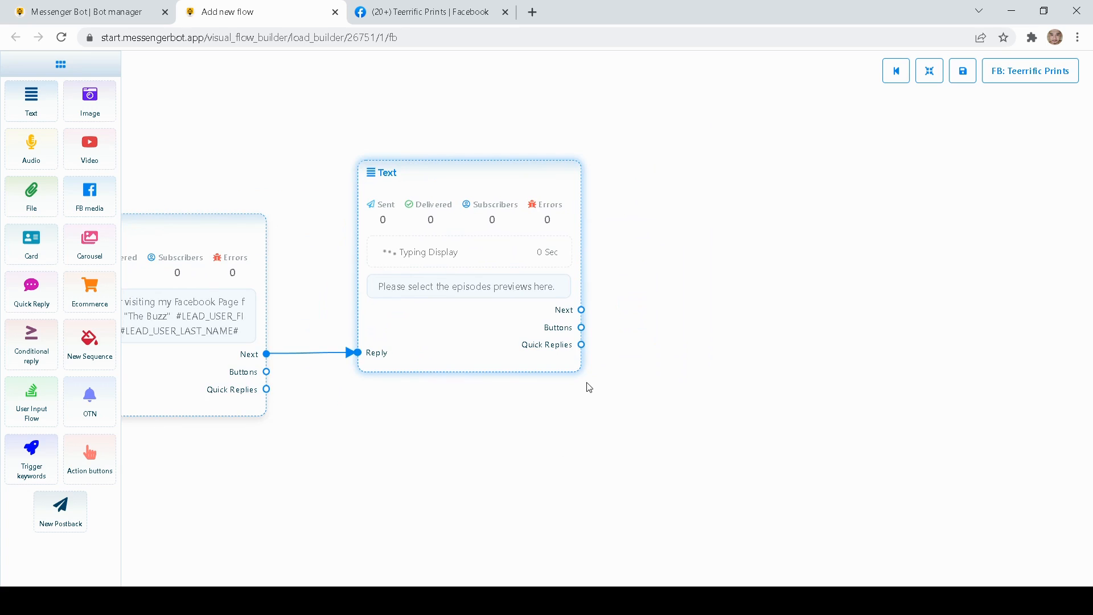
Step: Create two Button components from the second Text component's Buttons output, one placed above the other
left_click_drag(593, 391, 554, 362)
right_click(648, 350)
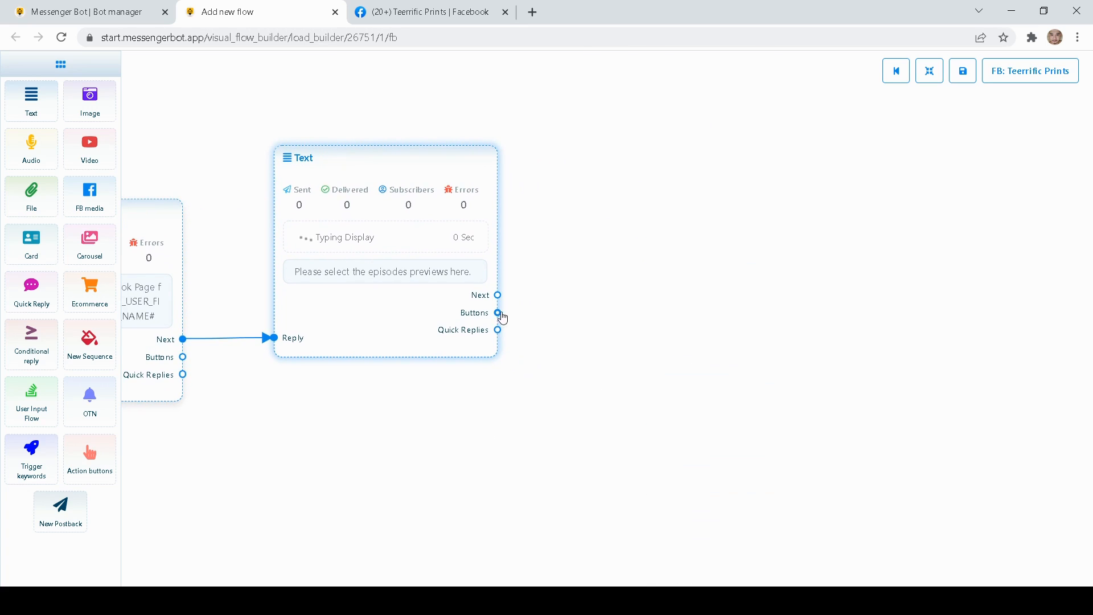
mouse_move(498, 313)
left_mouse_down()
mouse_move(585, 283)
mouse_move(507, 319)
left_mouse_up()
left_click_drag(564, 359, 656, 167)
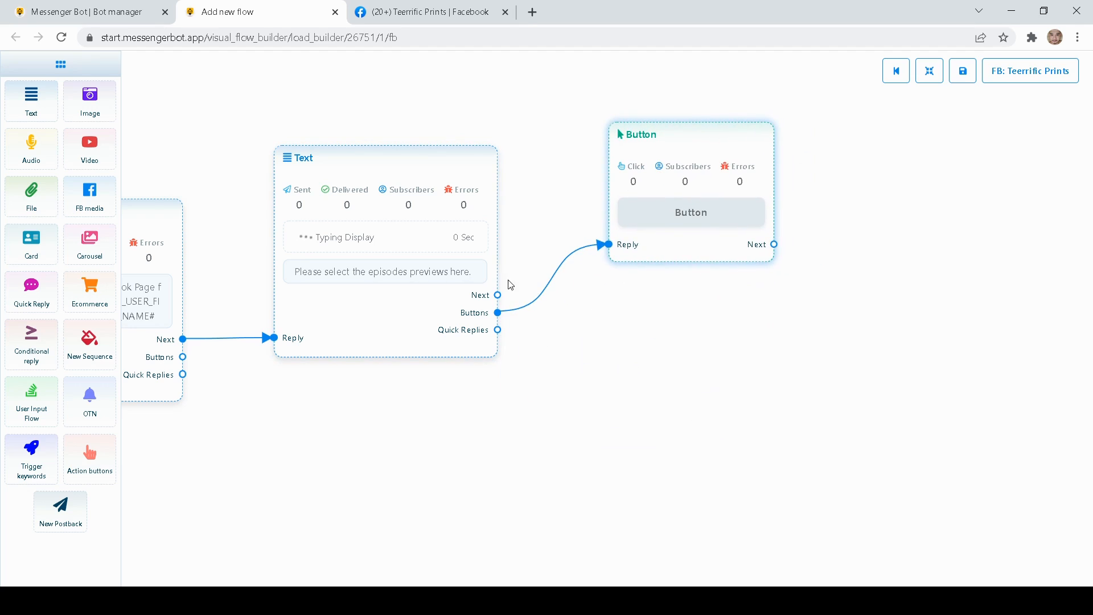
left_click(496, 322)
left_click_drag(497, 314, 629, 375)
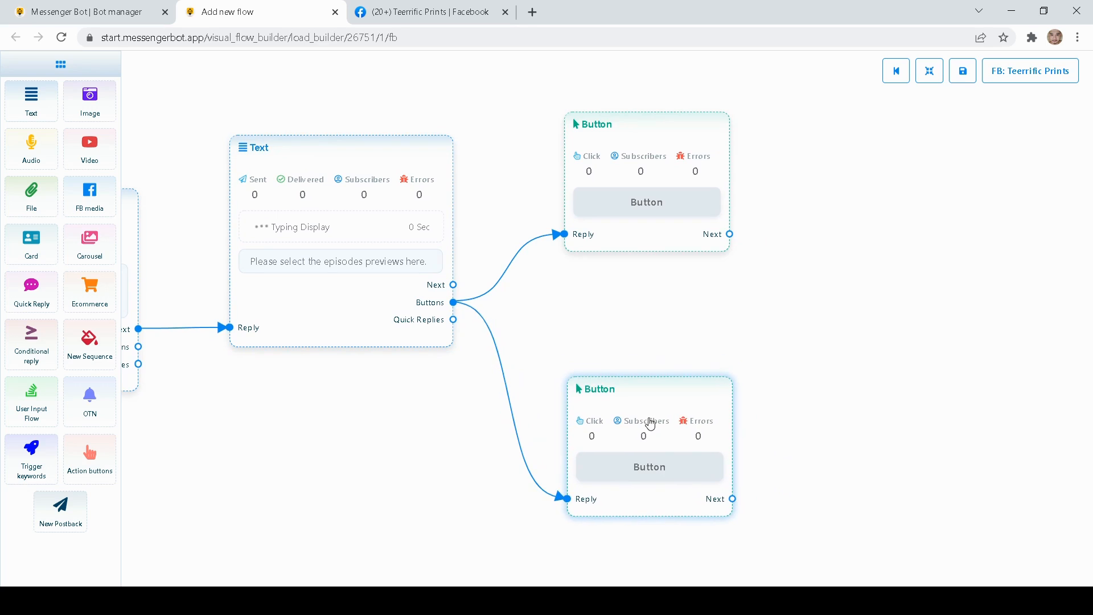
left_click(649, 421)
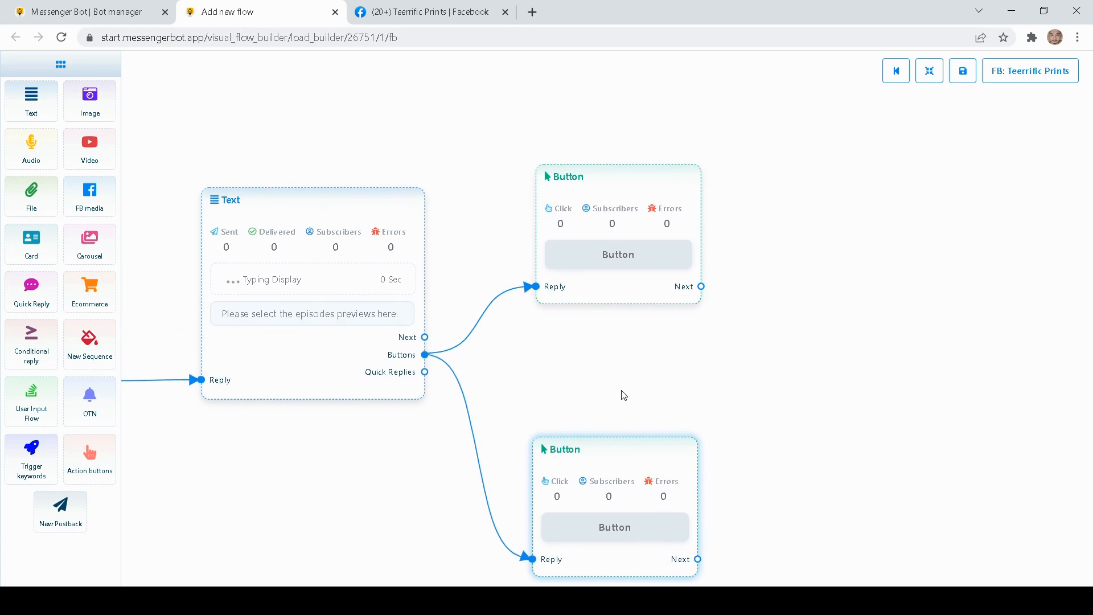
Step: Set the upper Button component's text to "Preview Episode 1"
left_click(603, 244)
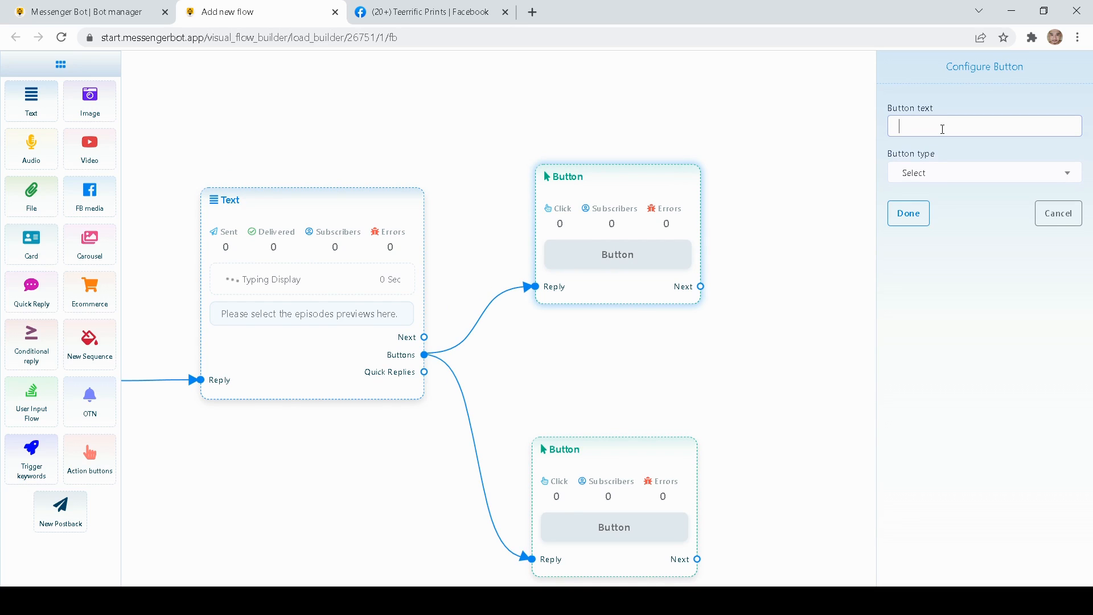
type("Liste")
type("n Pre")
key("BackSpace")
key("BackSpace")
key("BackSpace")
key("BackSpace")
key("BackSpace")
key("BackSpace")
type("Preview Episode 1")
Step: Choose New postback as the Preview Episode 1 button's type and save the component
left_click(945, 174)
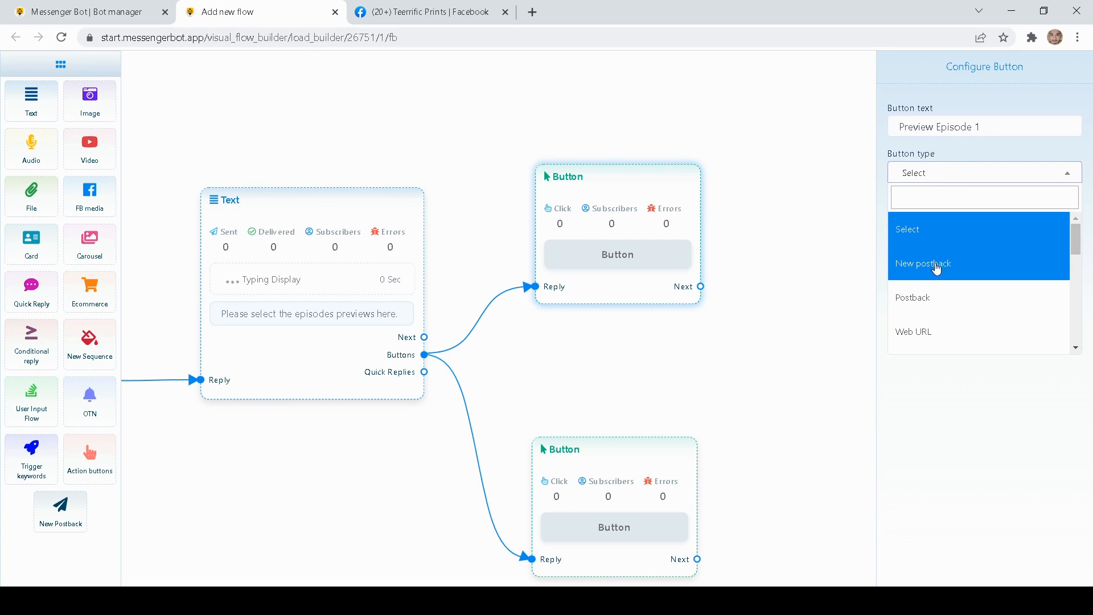
scroll(930, 279, "down", 7)
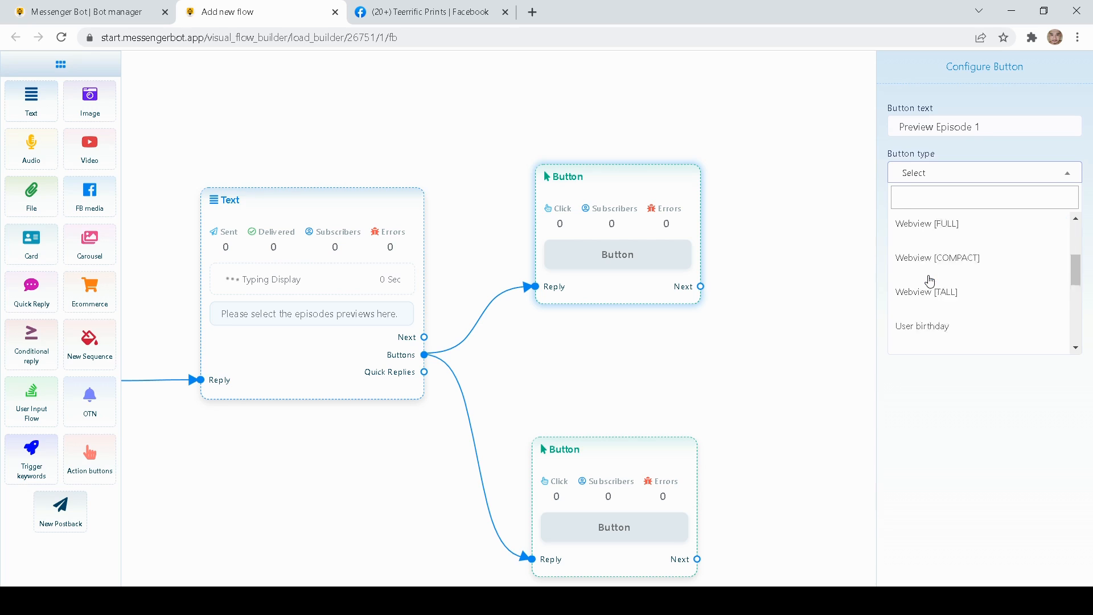
scroll(927, 290, "up", 1)
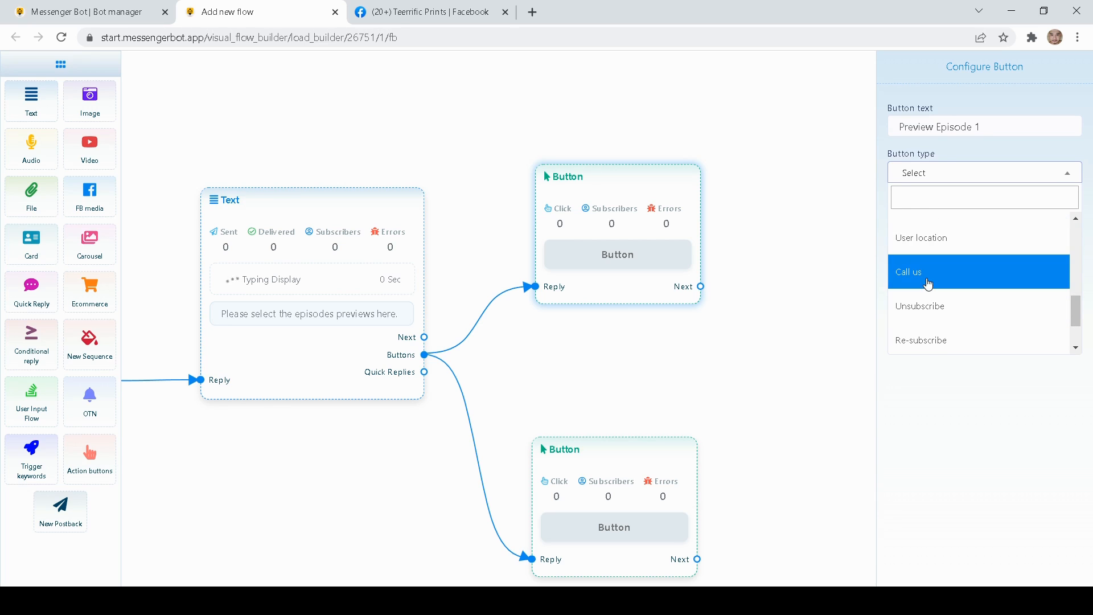
scroll(931, 279, "up", 8)
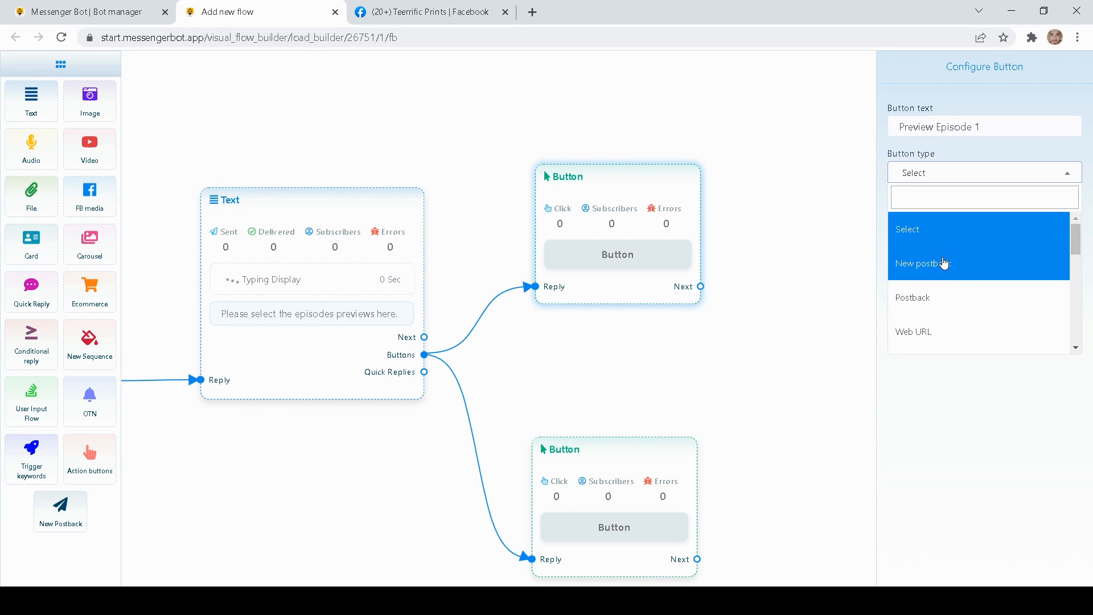
scroll(945, 282, "down", 7)
scroll(962, 293, "up", 8)
left_click(943, 274)
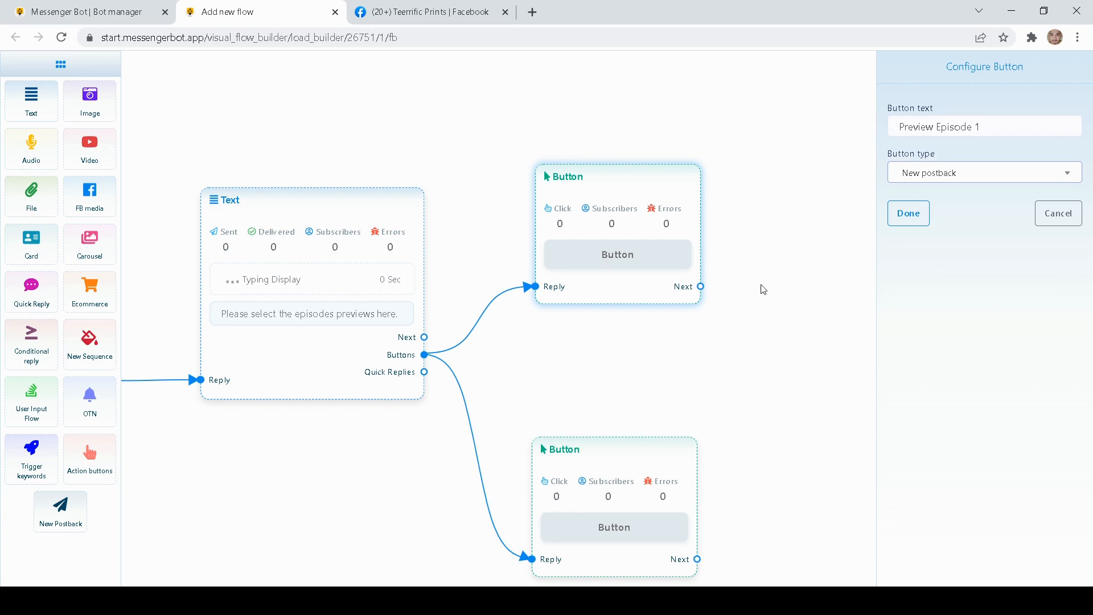
left_click(901, 229)
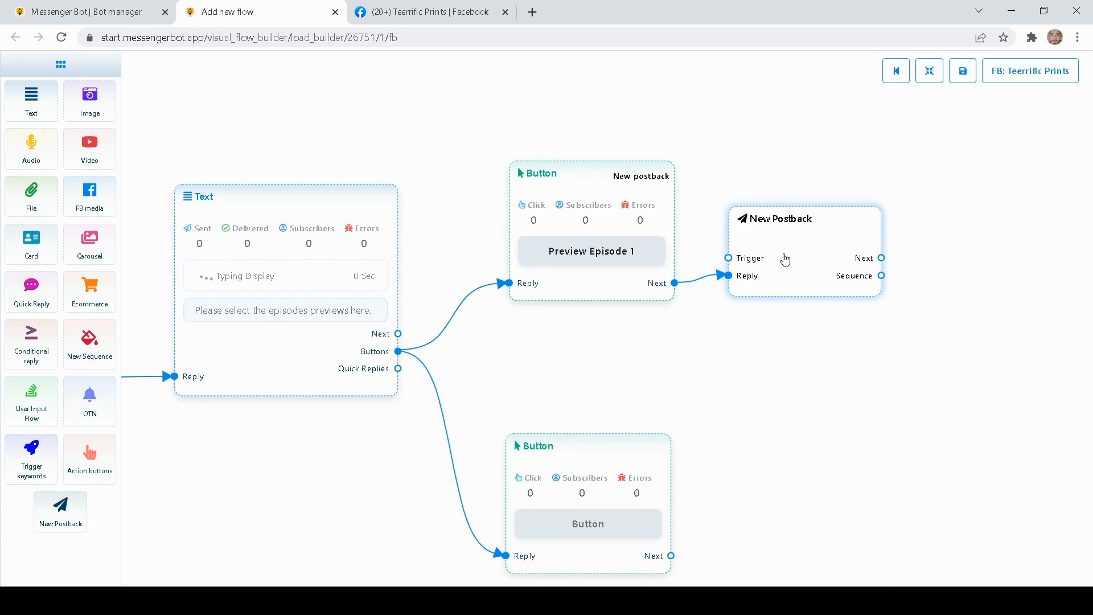
Step: Configure the lower Button as "Preview Episode 2" with type New postback, save it, and move its New Postback component clear of the button
left_click_drag(739, 170, 735, 93)
left_click_drag(616, 422, 616, 392)
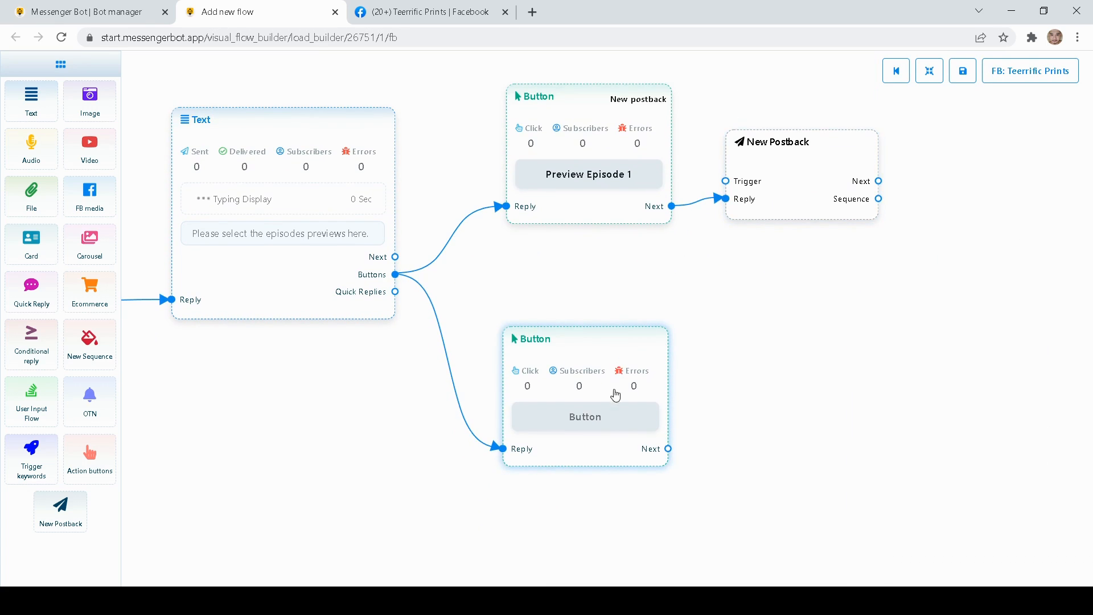
left_click(602, 410)
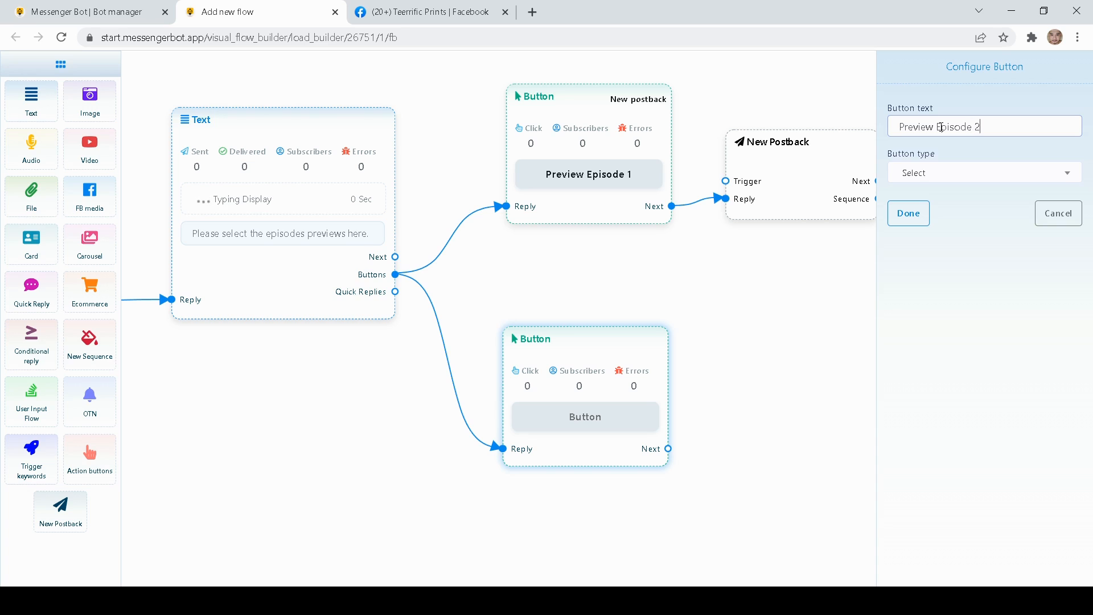
left_click(938, 174)
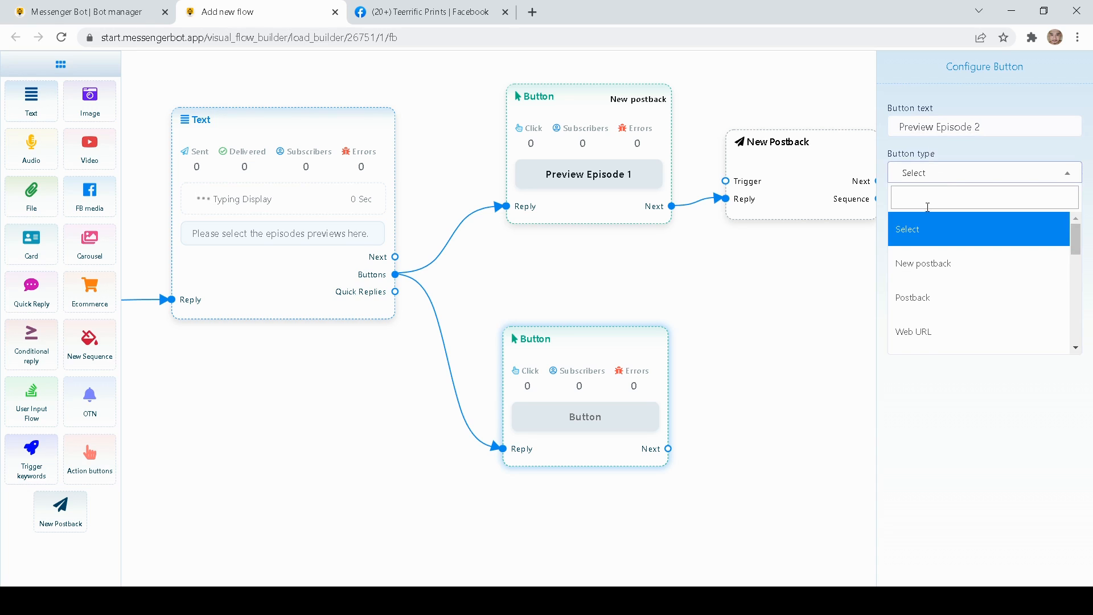
left_click(920, 257)
left_click(909, 213)
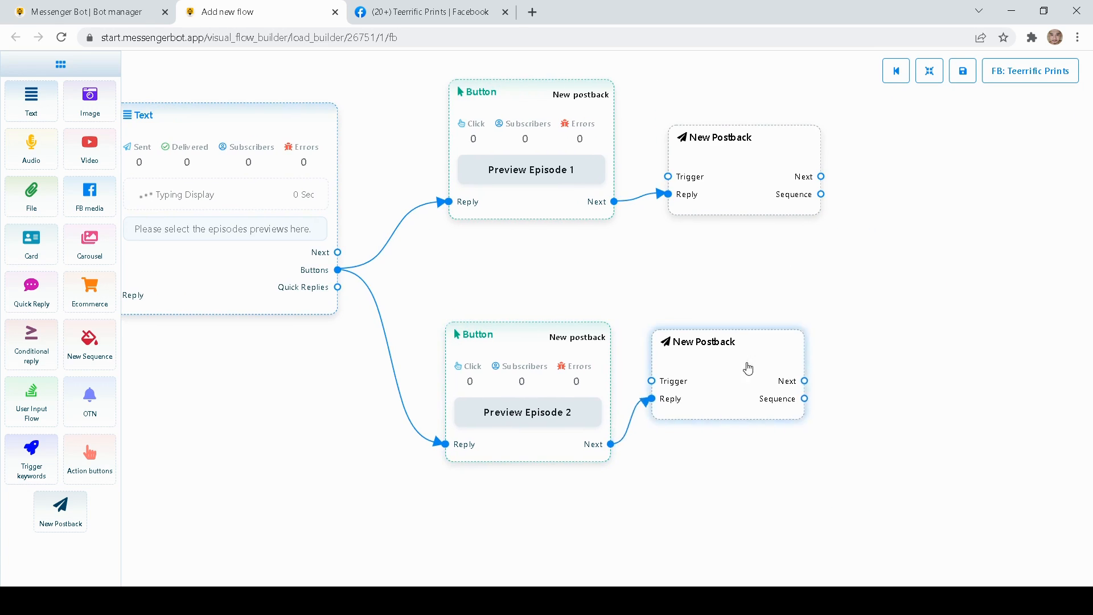
left_click_drag(747, 371, 782, 391)
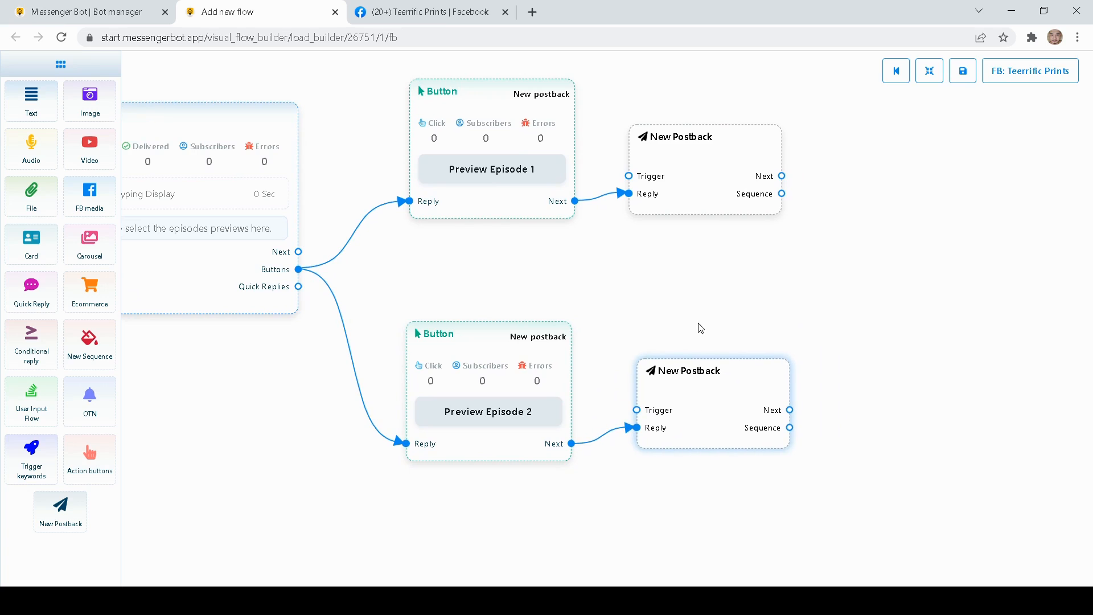
Step: Title the New Postback component of Preview Episode 1 "POST BACK" with no sequence selected, and save it
double_click(713, 169)
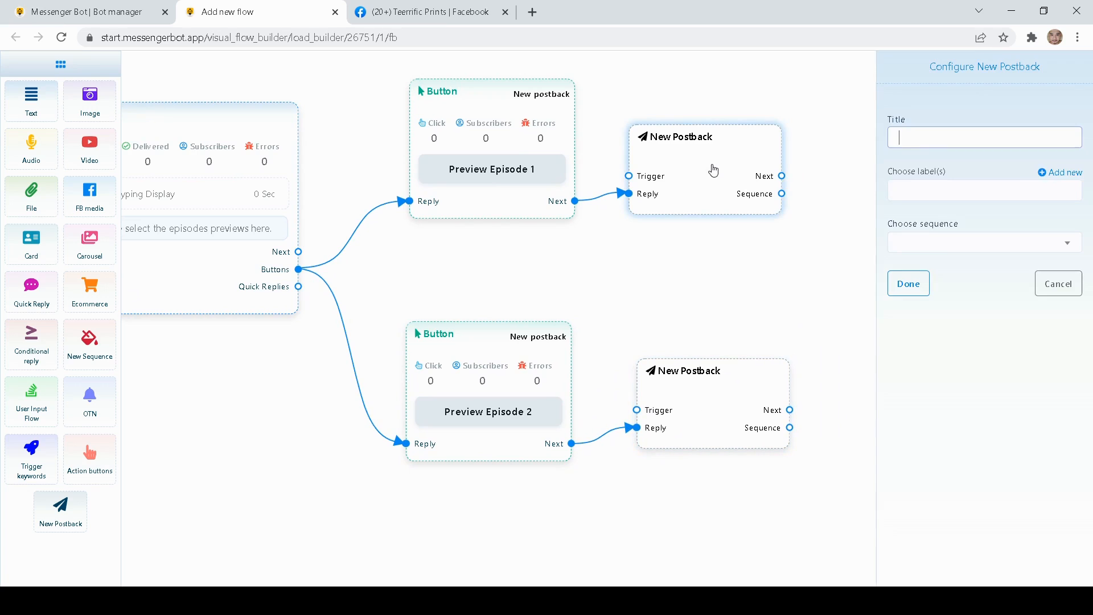
left_click(935, 142)
left_click(956, 165)
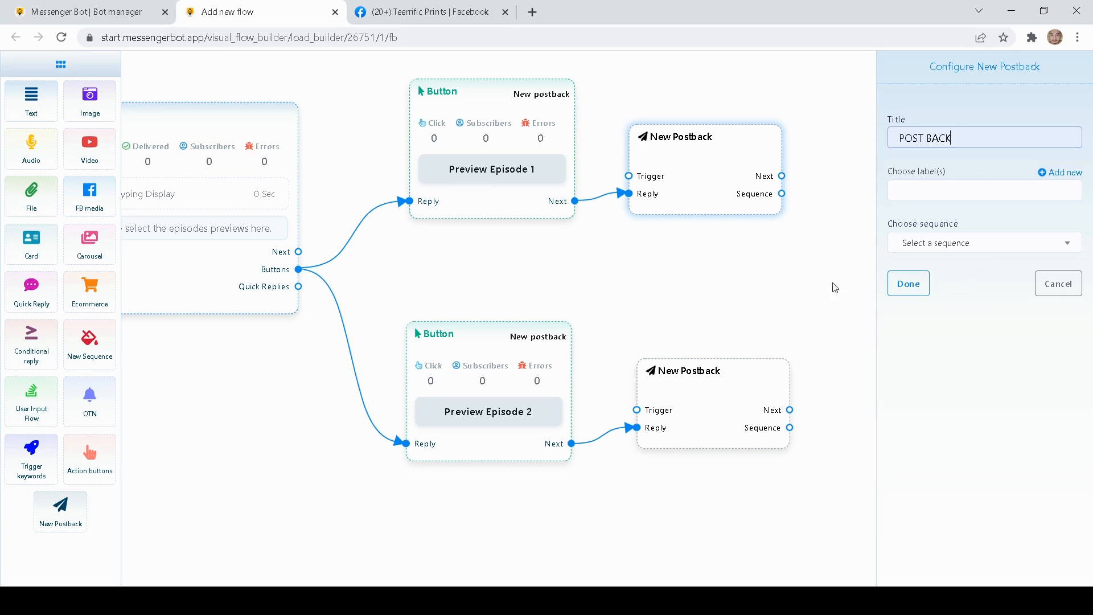
left_click(922, 253)
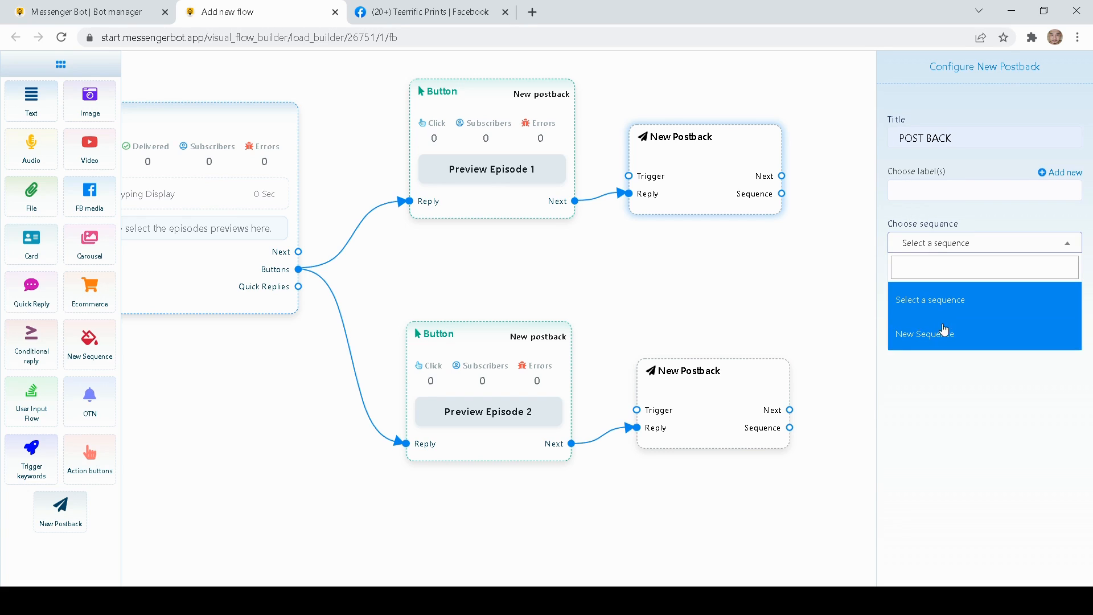
left_click(965, 215)
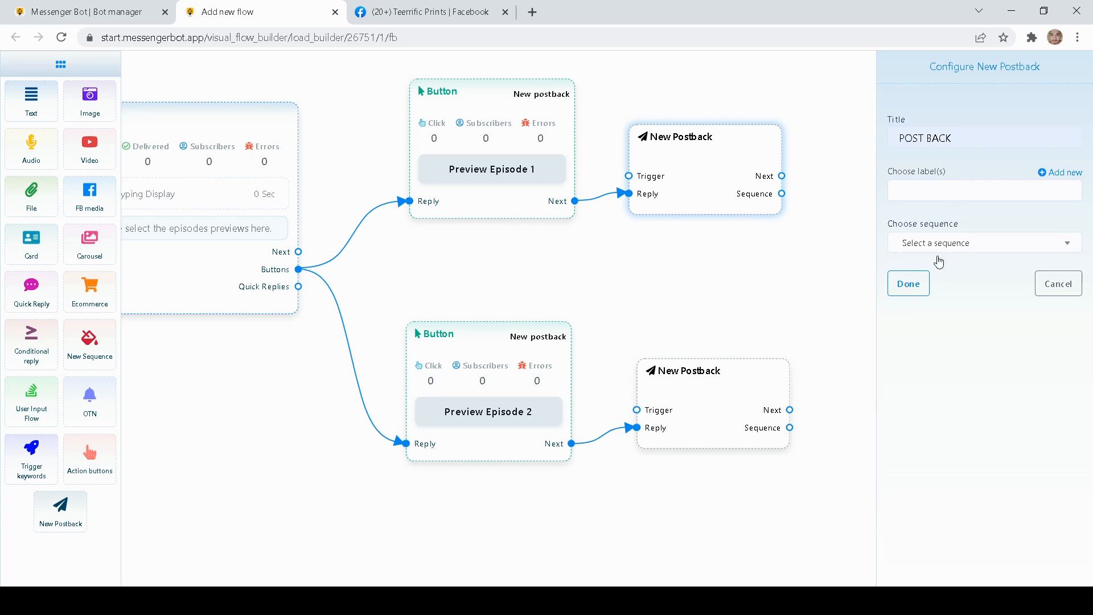
left_click(909, 284)
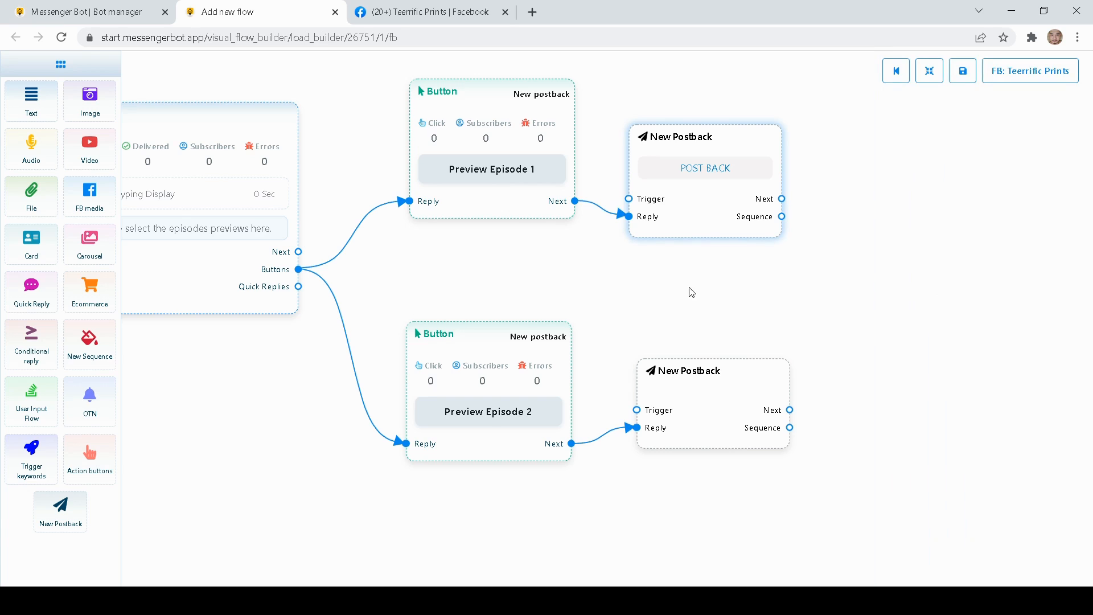
Step: Title the New Postback component of Preview Episode 2 "POST BACK" and save it
double_click(702, 394)
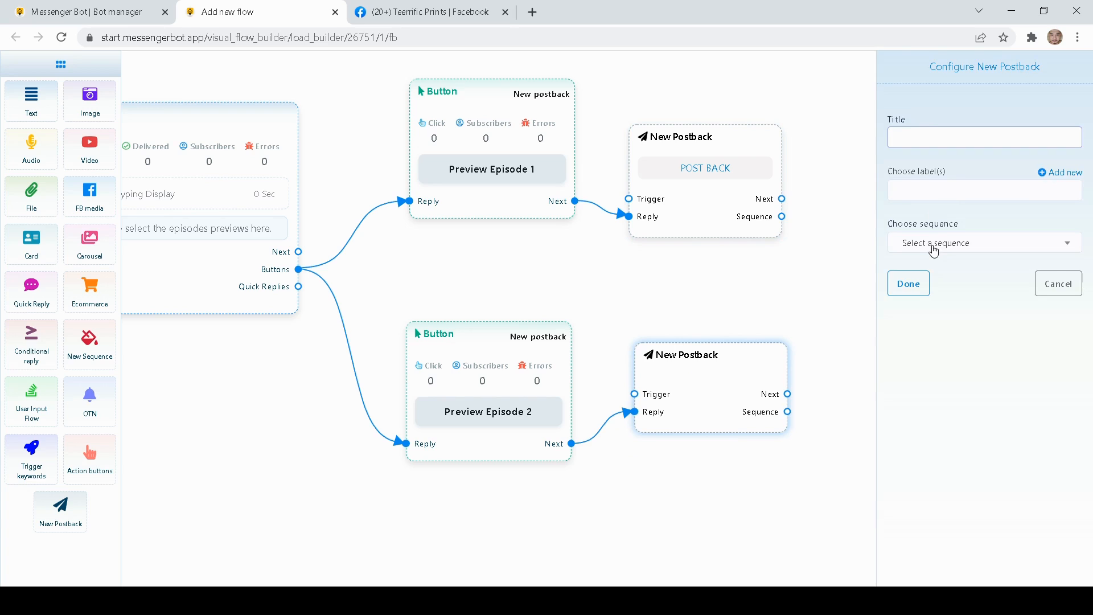
type("POST BACK")
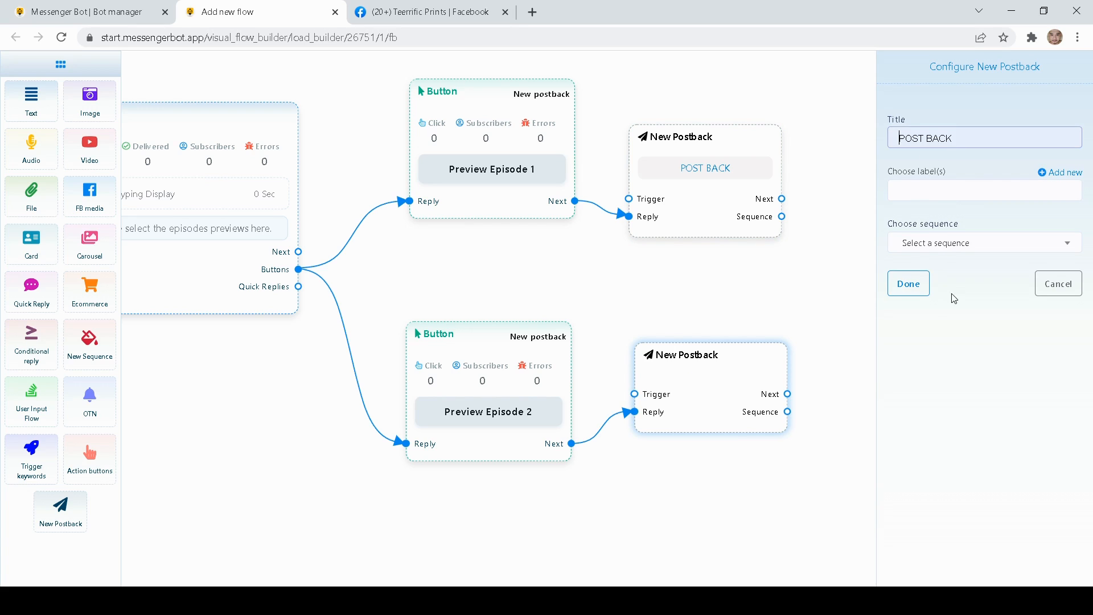
left_click(908, 283)
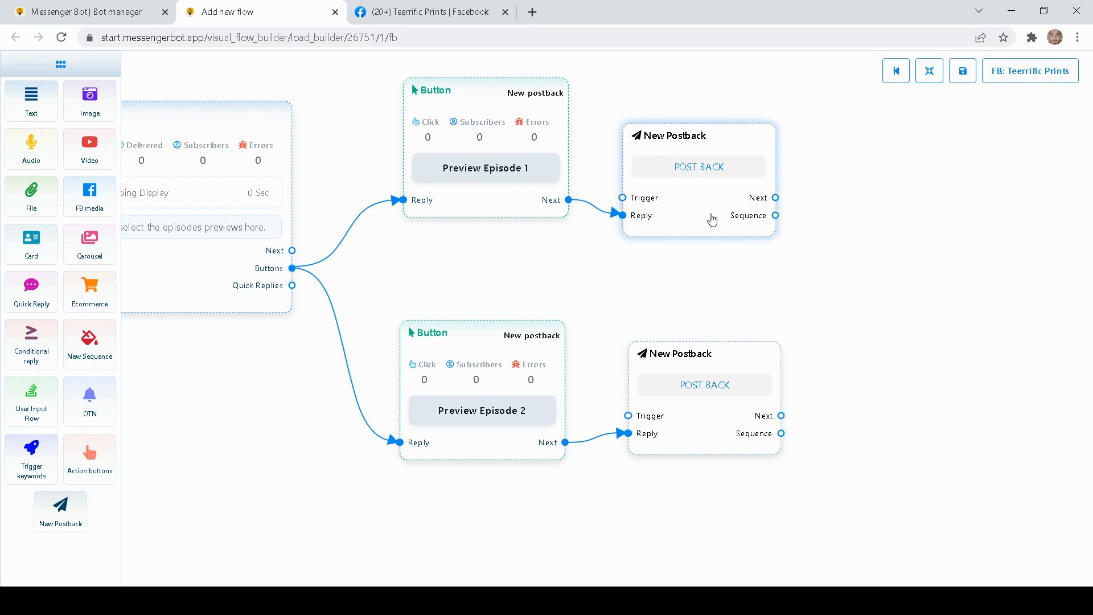
Step: Align both New Postback components with their Preview Episode buttons, leaving free canvas space beyond them
left_click_drag(713, 215, 713, 200)
left_click_drag(725, 384, 721, 395)
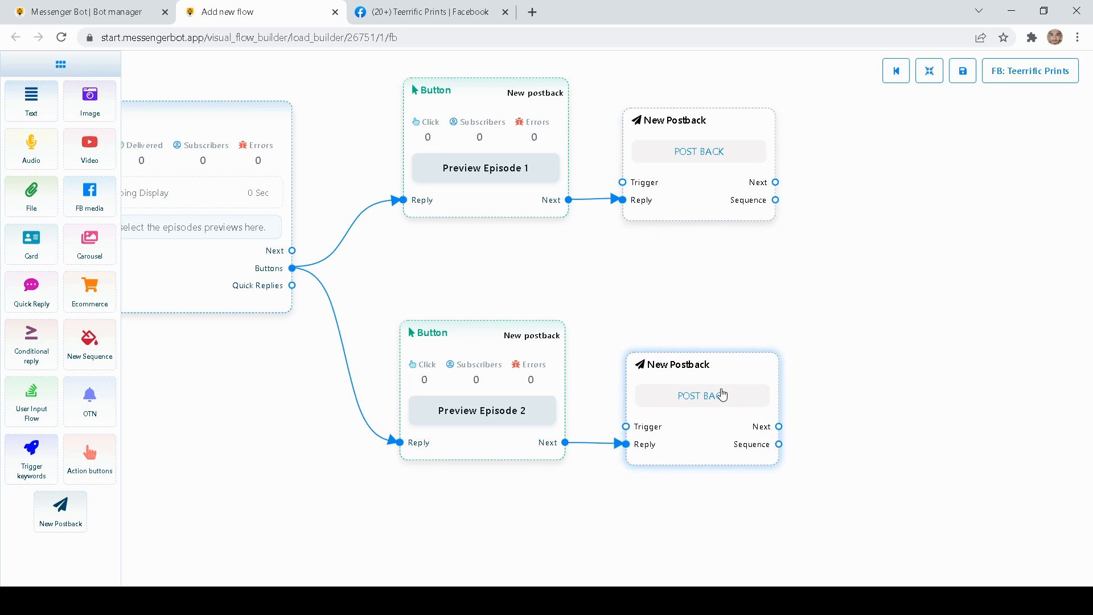
left_click_drag(856, 317, 745, 351)
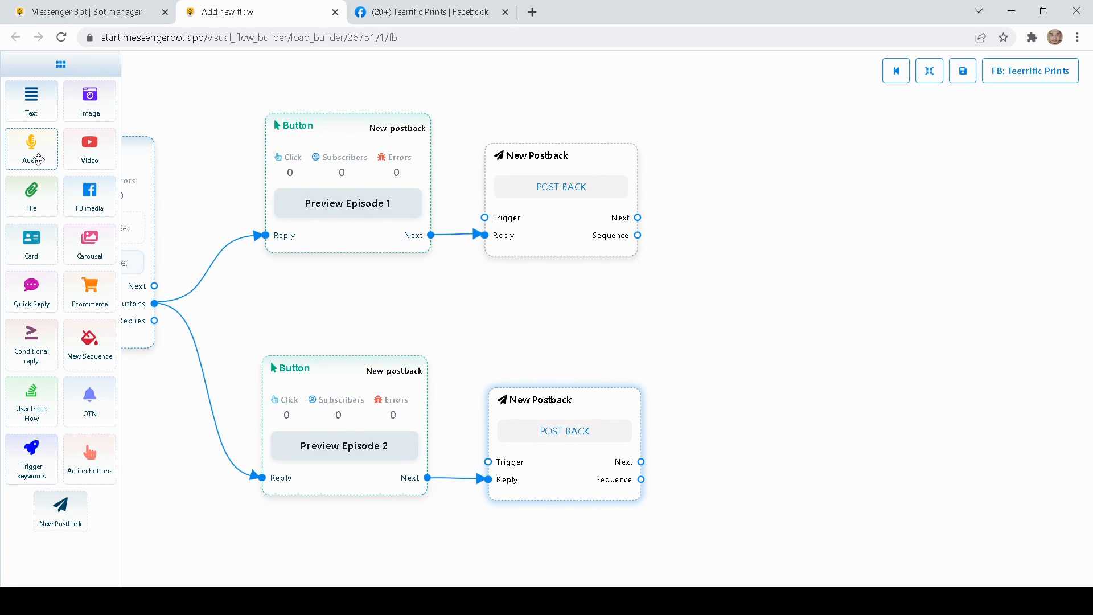
Step: Add an Audio component to the canvas beyond the New Postback component of Preview Episode 1
left_click_drag(38, 159, 825, 188)
left_click_drag(785, 274, 732, 184)
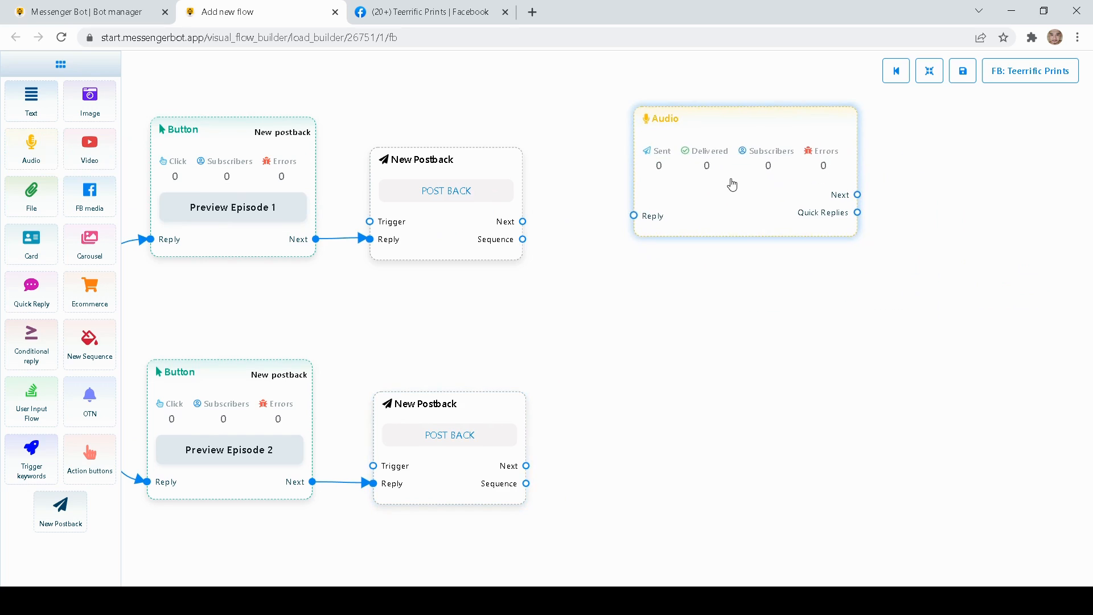
left_click_drag(702, 317, 695, 380)
left_click_drag(688, 257, 672, 266)
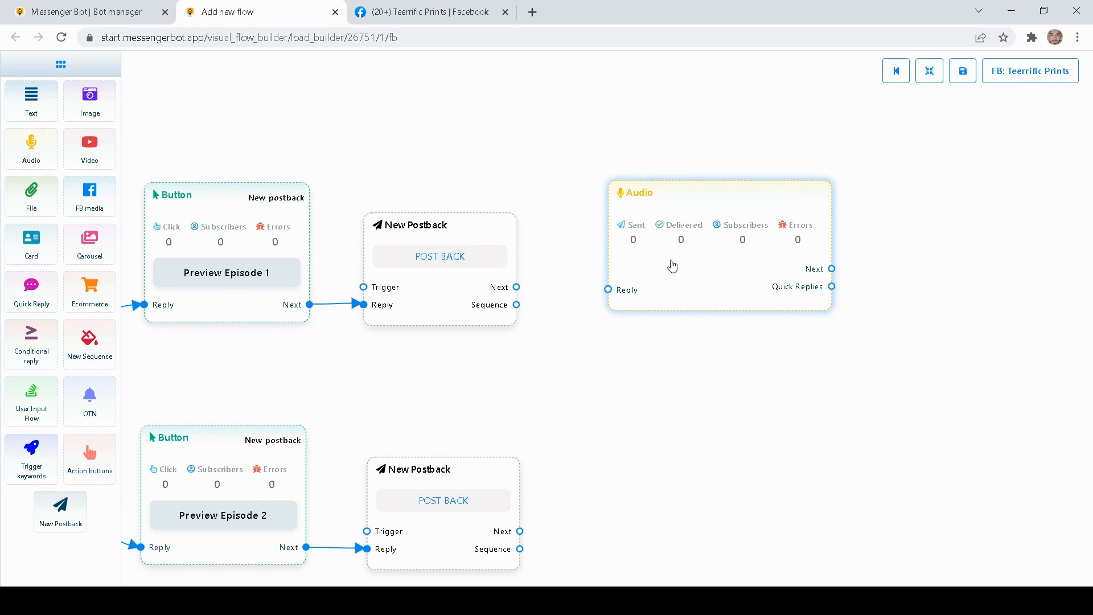
Step: Configure the Preview Episode 1 Audio component with an uploaded audio file and typing on display enabled, and save it
double_click(672, 268)
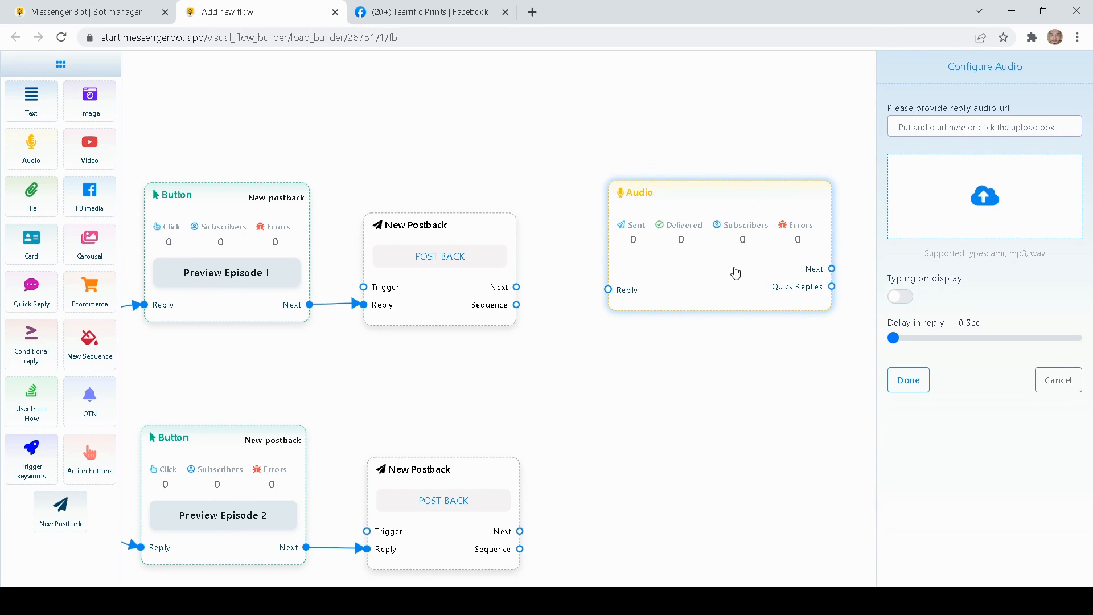
left_click_drag(735, 273, 720, 274)
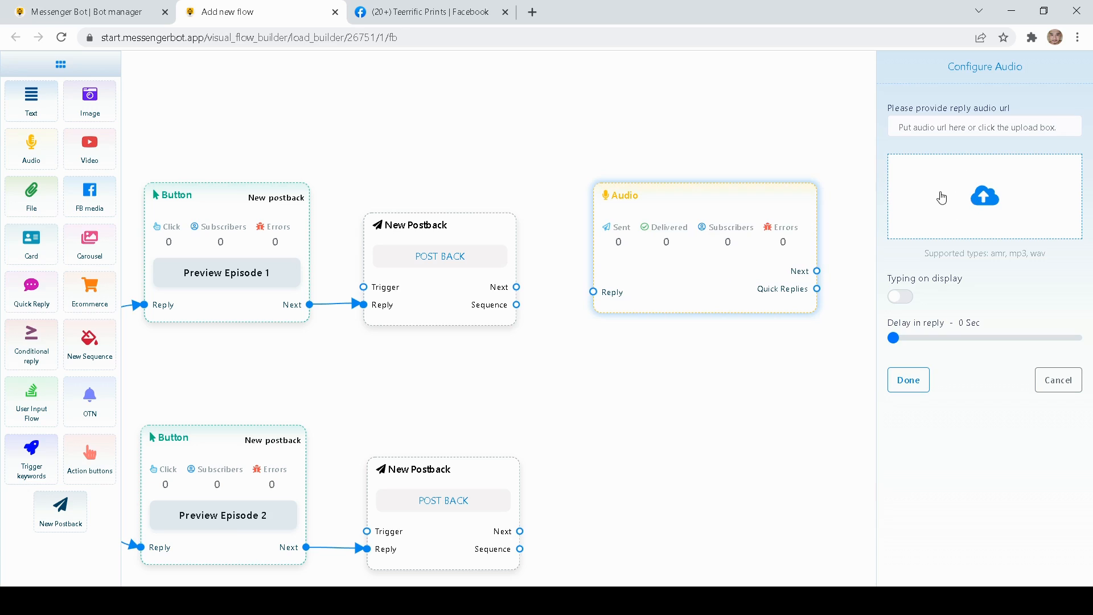
left_click(980, 203)
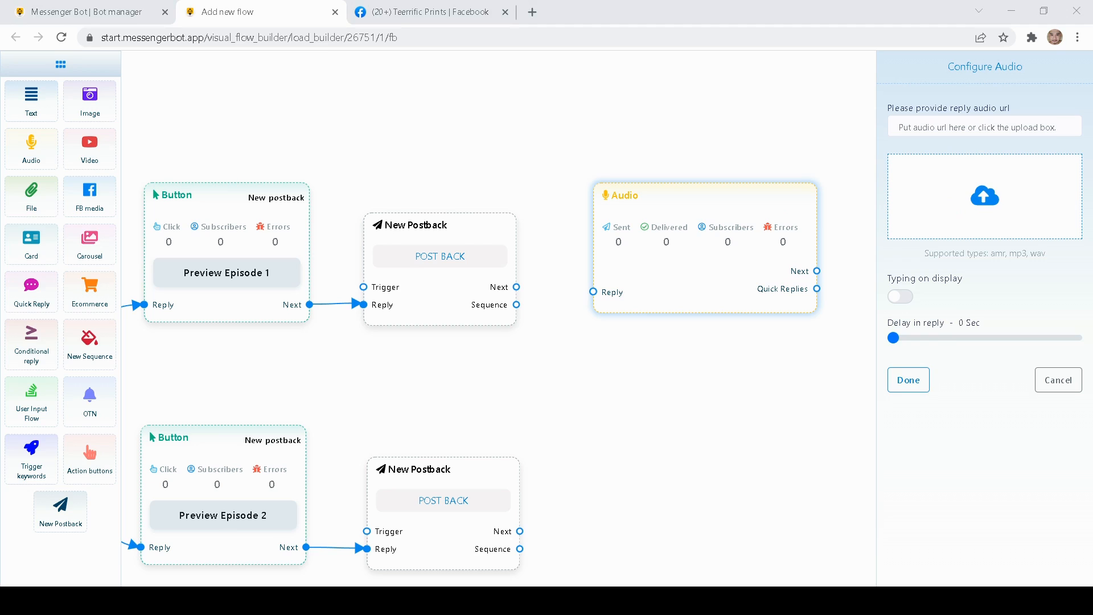
key("Escape")
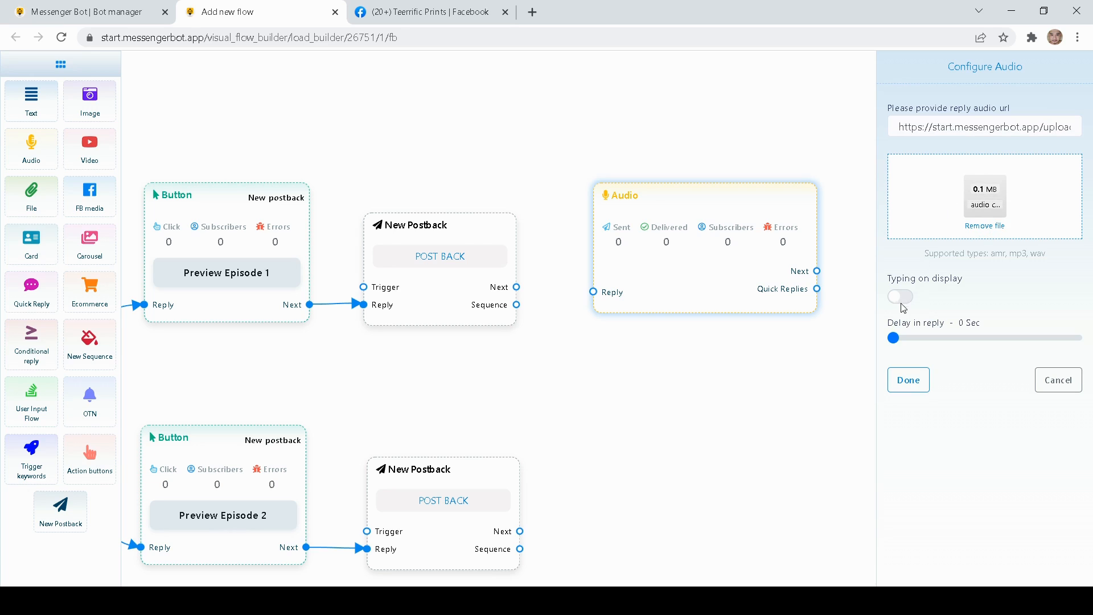
left_click(900, 296)
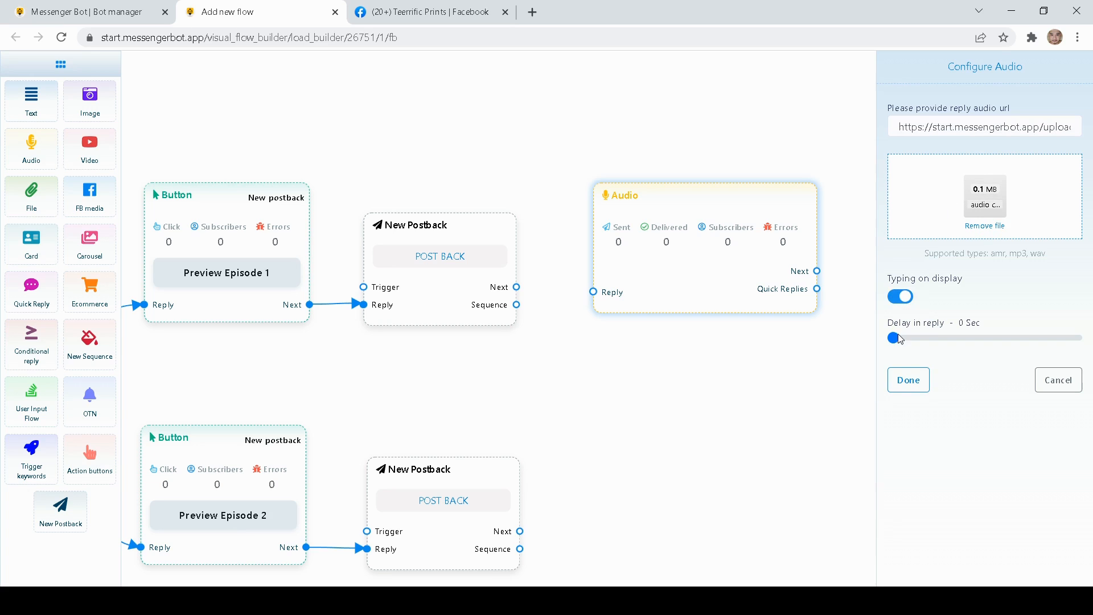
left_click(908, 380)
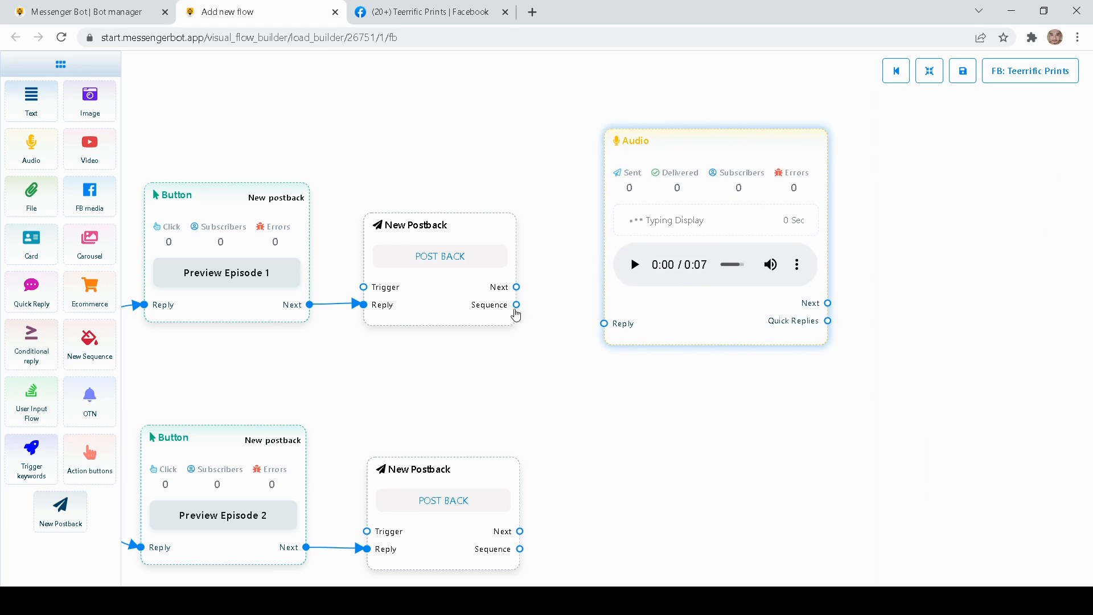
Step: Connect the Preview Episode 1 New Postback's Next output to the Audio component's Reply, and nudge the lower New Postback closer to its button
left_click_drag(516, 288, 605, 325)
left_click_drag(723, 419, 632, 420)
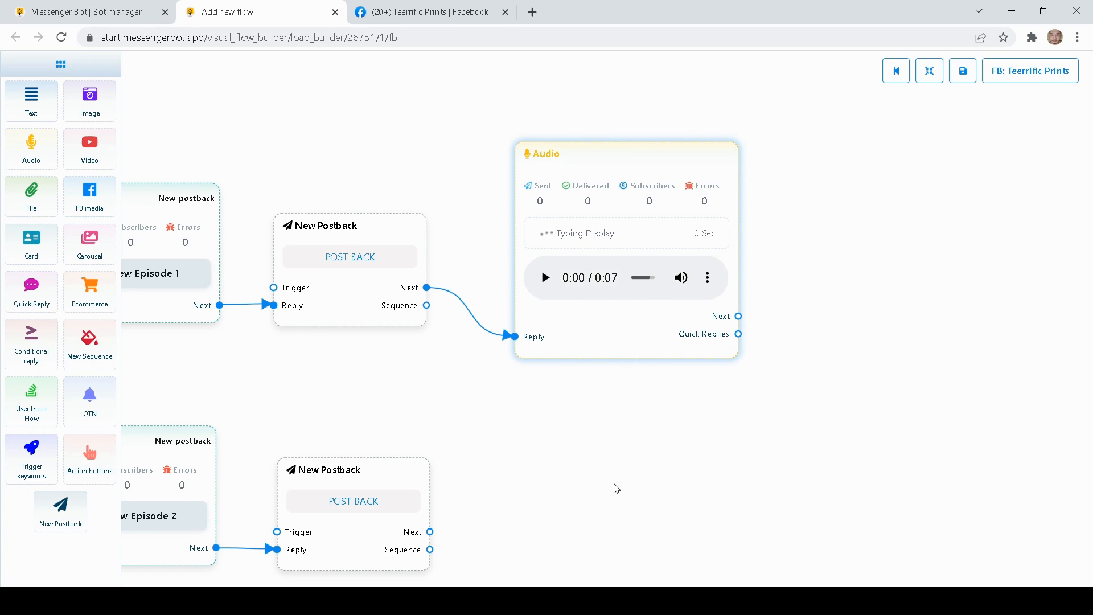
scroll(615, 488, "left", 5)
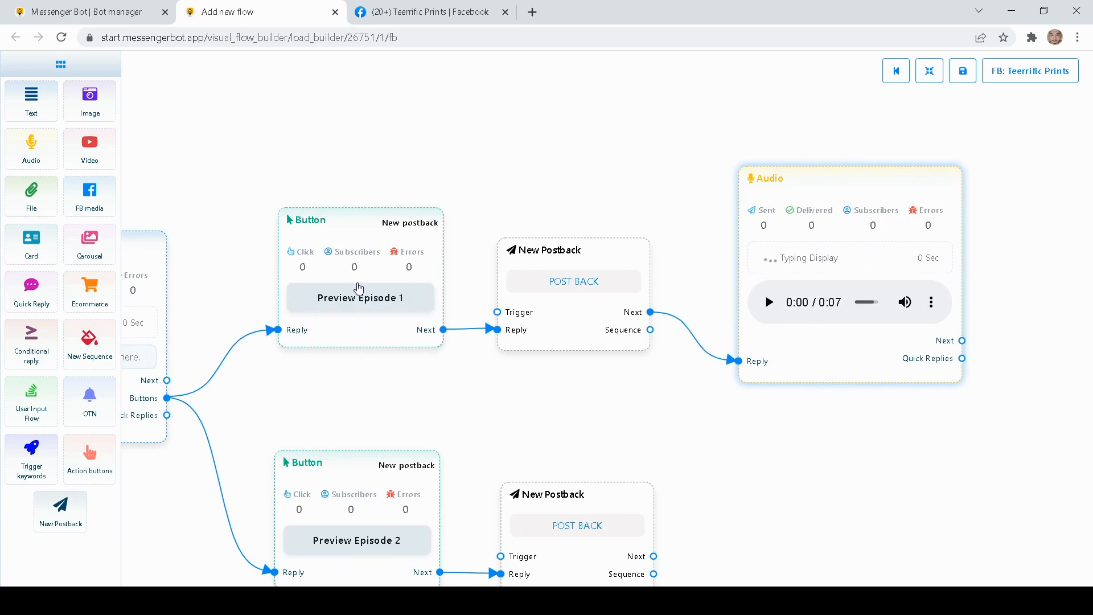
scroll(798, 456, "down", 3)
scroll(798, 456, "right", 3)
left_click_drag(452, 422, 446, 418)
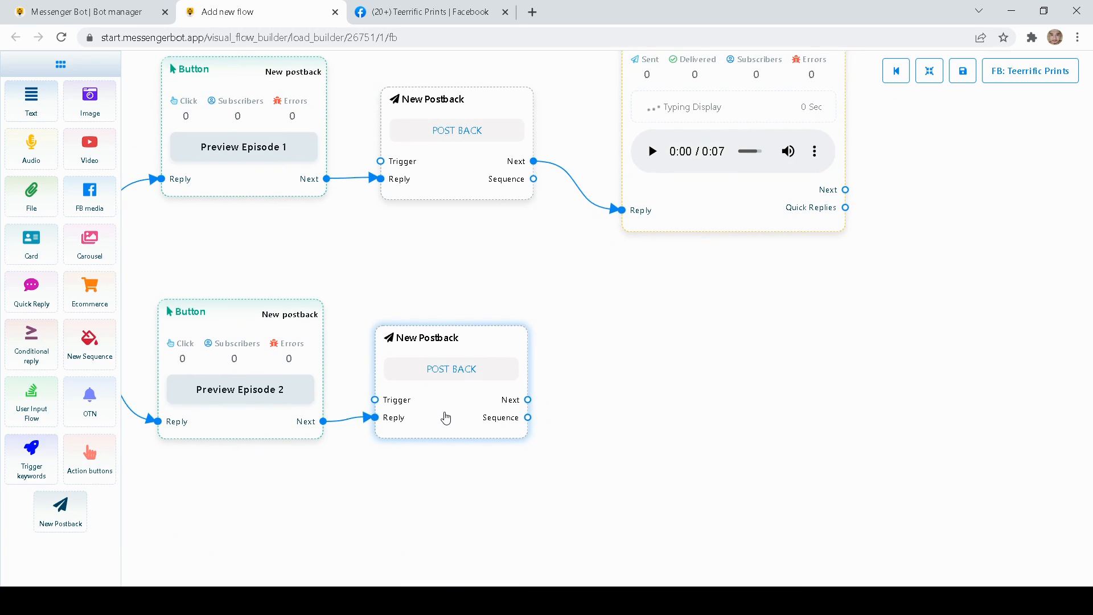
Step: Add a second Audio component beside the Preview Episode 2 New Postback and connect that postback's Next output to its Reply
scroll(558, 424, "up", 1)
scroll(558, 424, "left", 1)
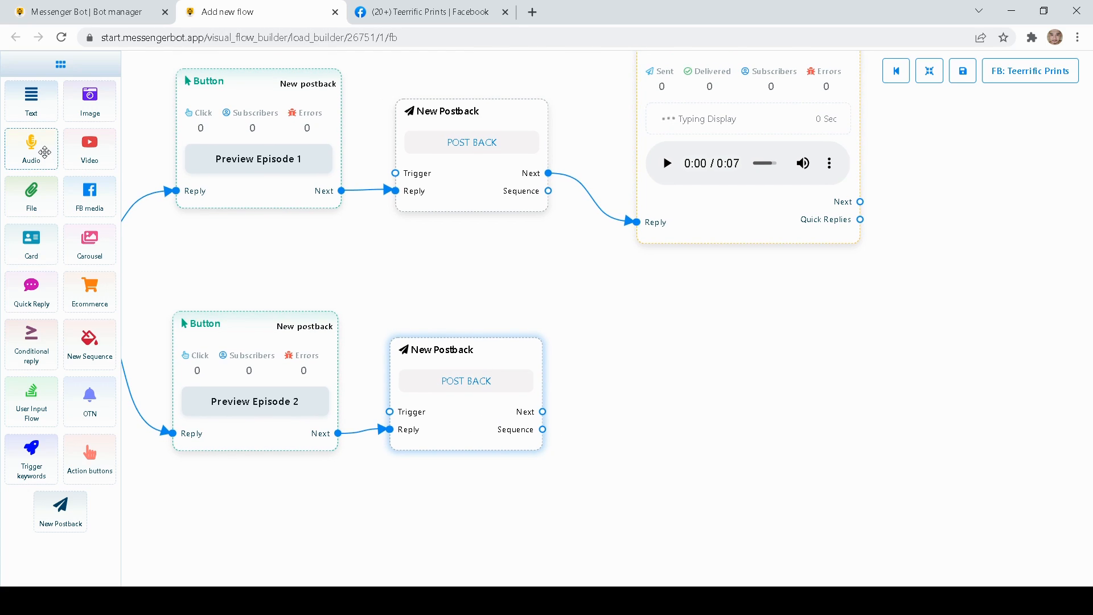
left_click_drag(41, 149, 723, 374)
left_click_drag(793, 446, 725, 419)
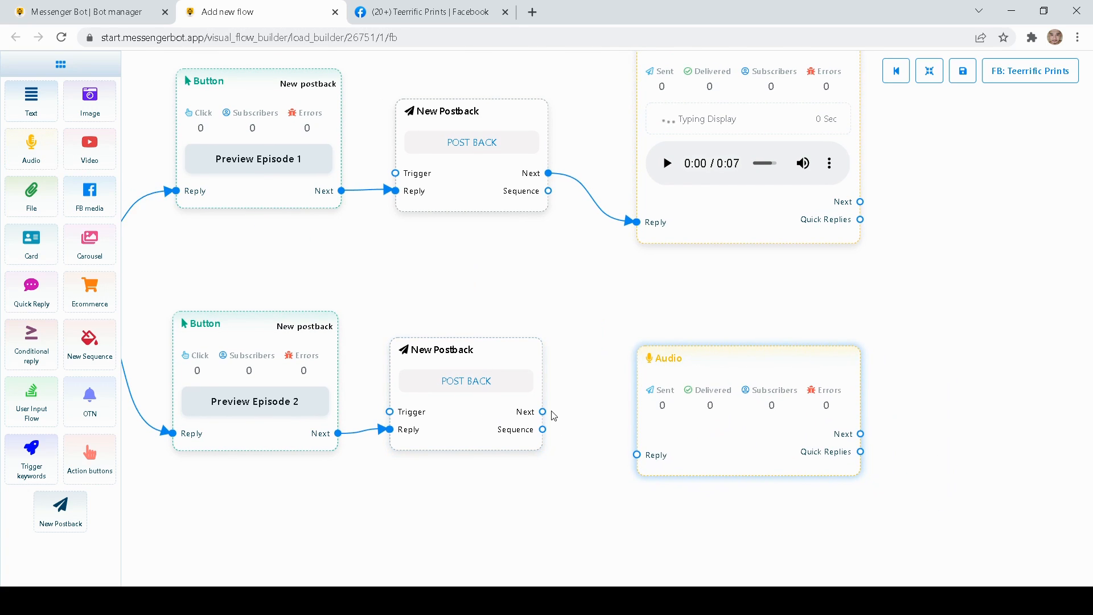
left_click_drag(543, 411, 637, 454)
Step: Configure the Preview Episode 2 Audio component with an uploaded audio file and typing on display enabled, and save it
double_click(747, 428)
left_click(895, 203)
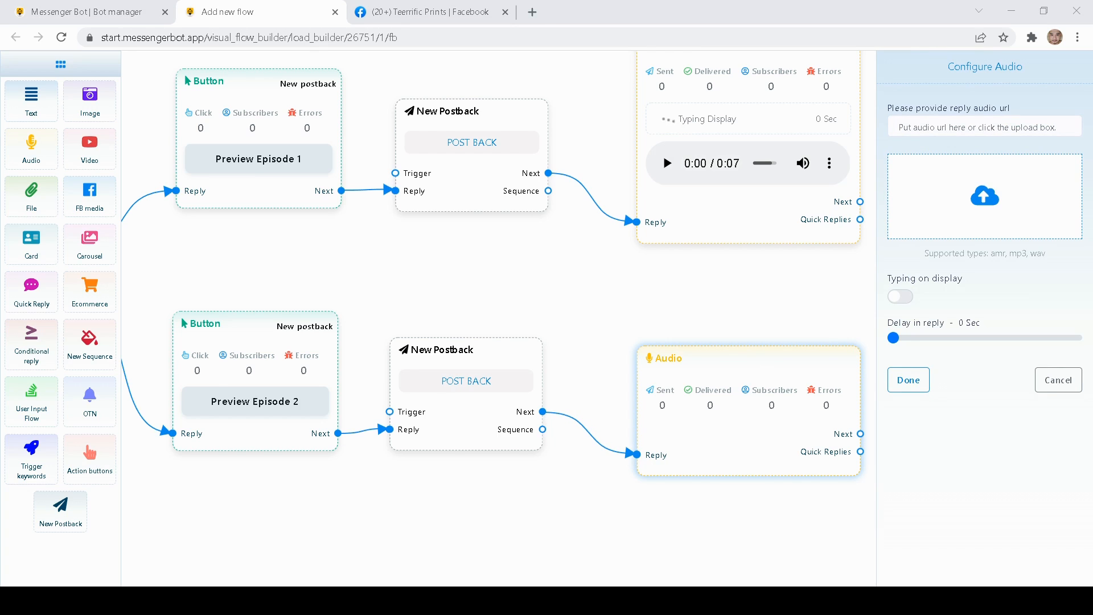
left_click(535, 441)
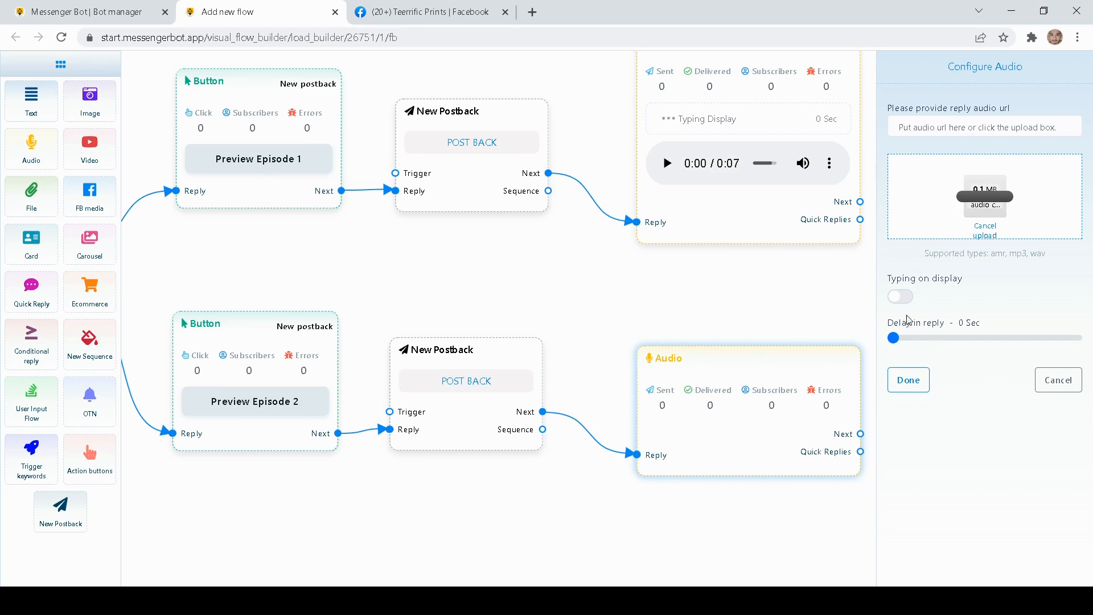
left_click(900, 296)
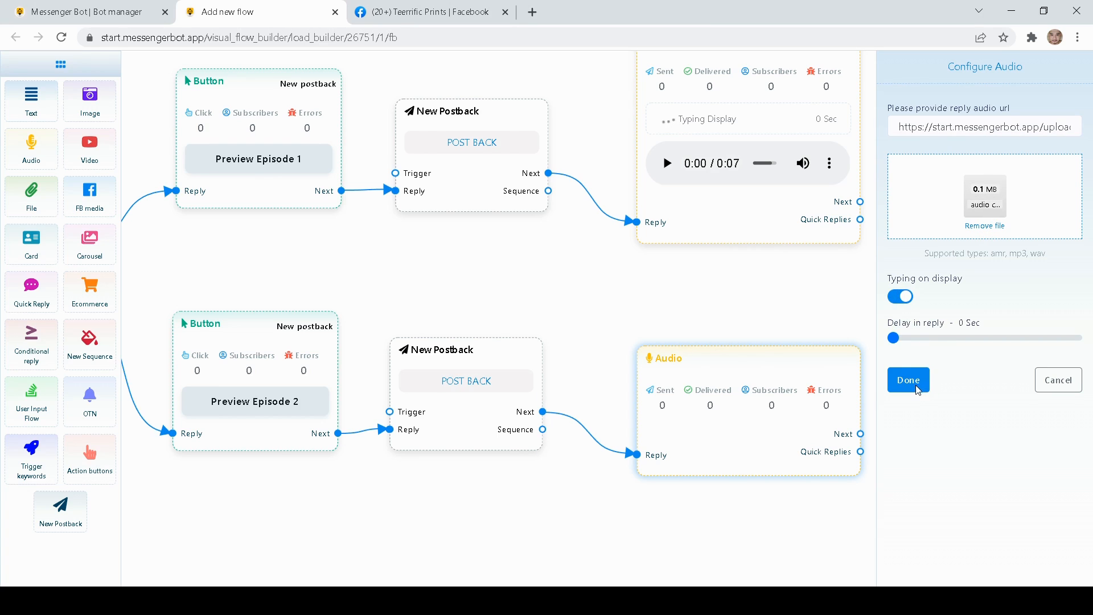
left_click(909, 380)
Step: Examine the complete flow from the Hello trigger through both Preview Episode branches to their Audio components
left_click_drag(813, 302, 694, 248)
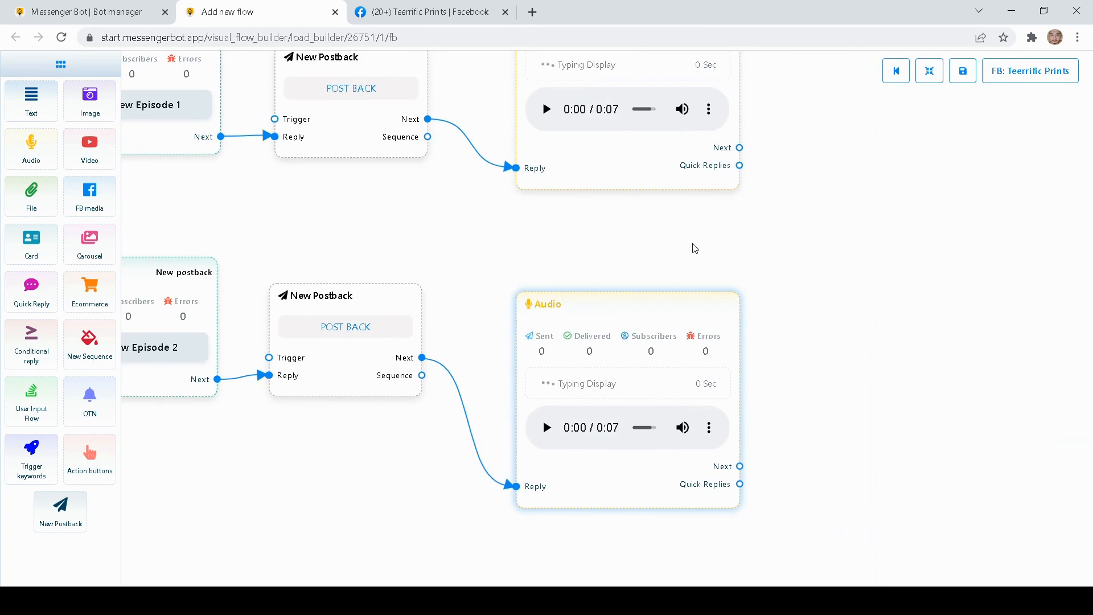
scroll(715, 271, "down", 6)
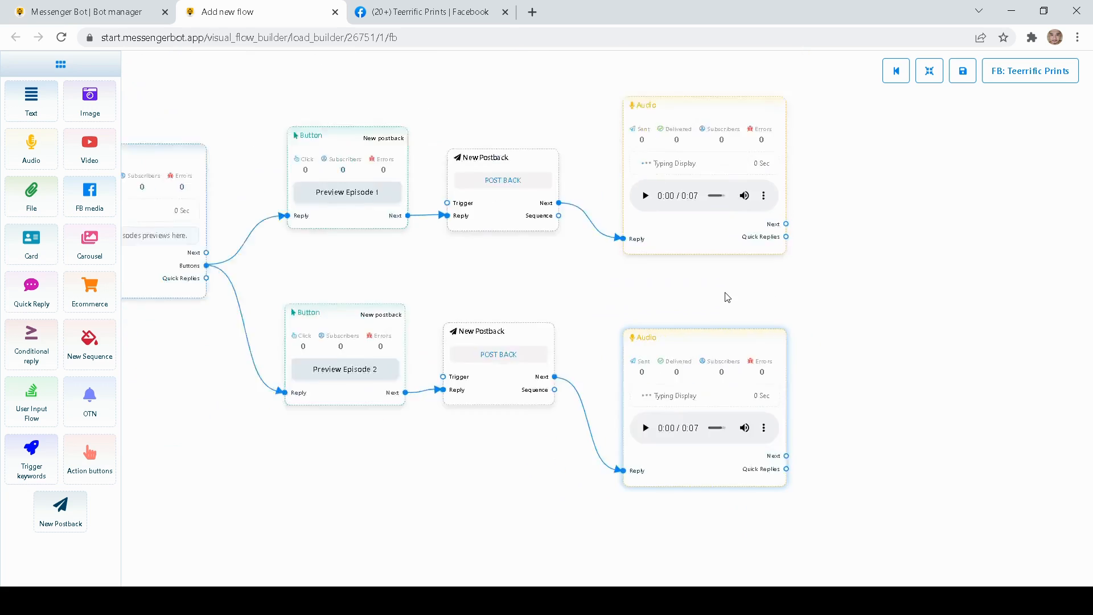
left_click_drag(585, 319, 769, 377)
left_click_drag(471, 452, 602, 454)
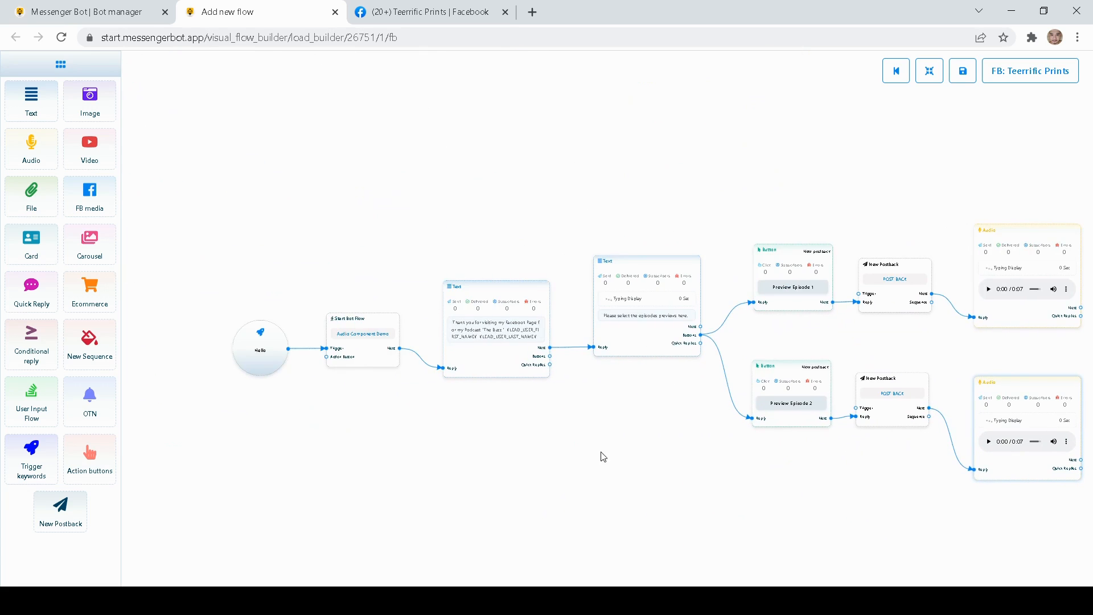
left_click_drag(655, 422, 432, 403)
left_click_drag(682, 348, 637, 355)
scroll(636, 355, "up", 5)
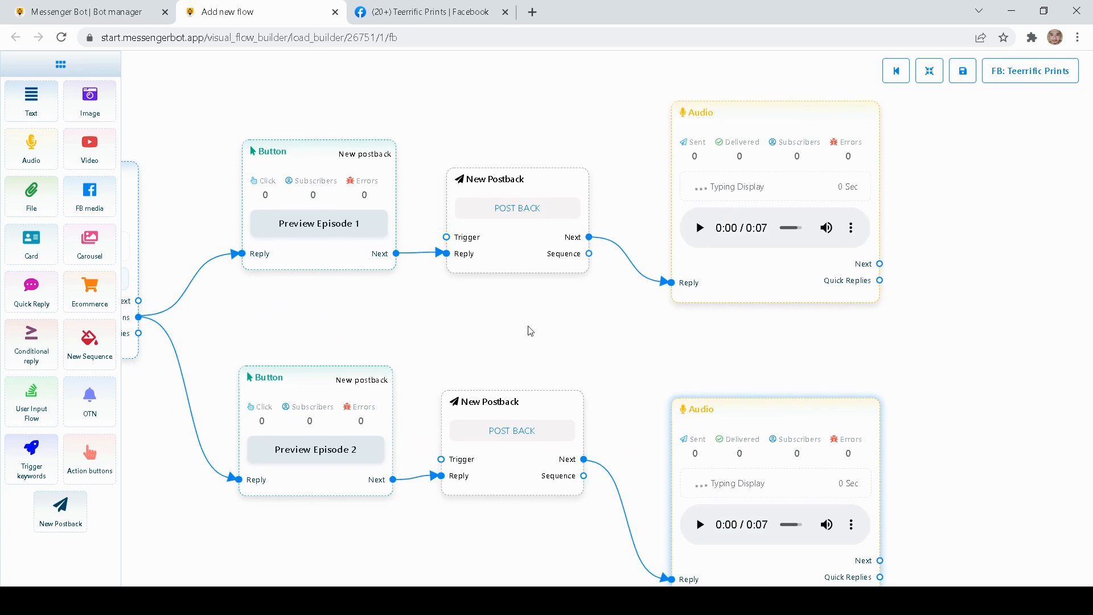
left_click_drag(507, 347, 615, 409)
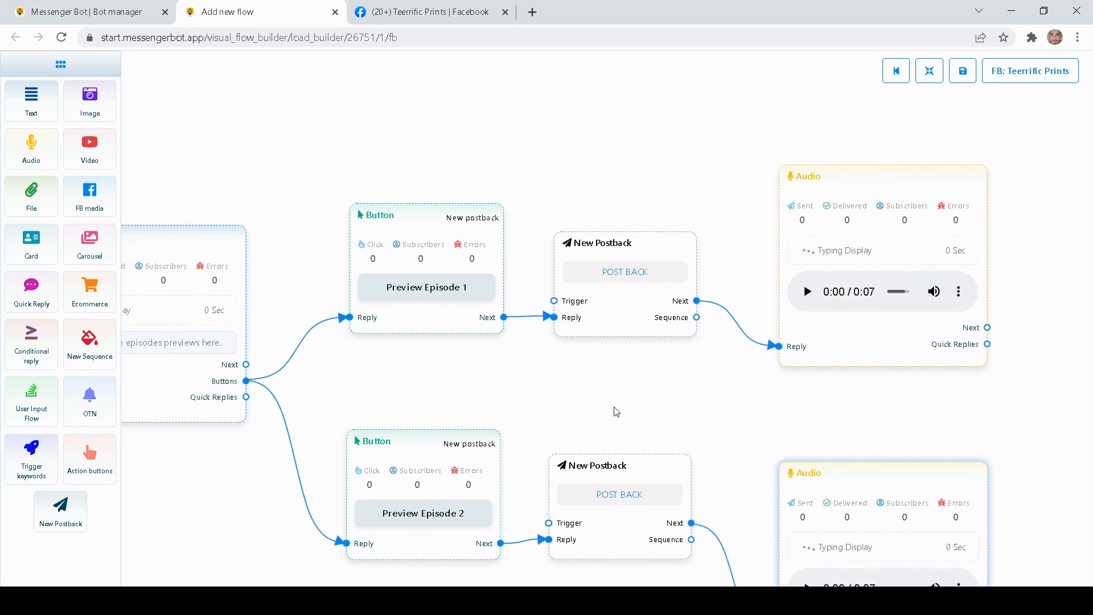
left_click_drag(434, 393, 626, 385)
left_click_drag(434, 166, 349, 237)
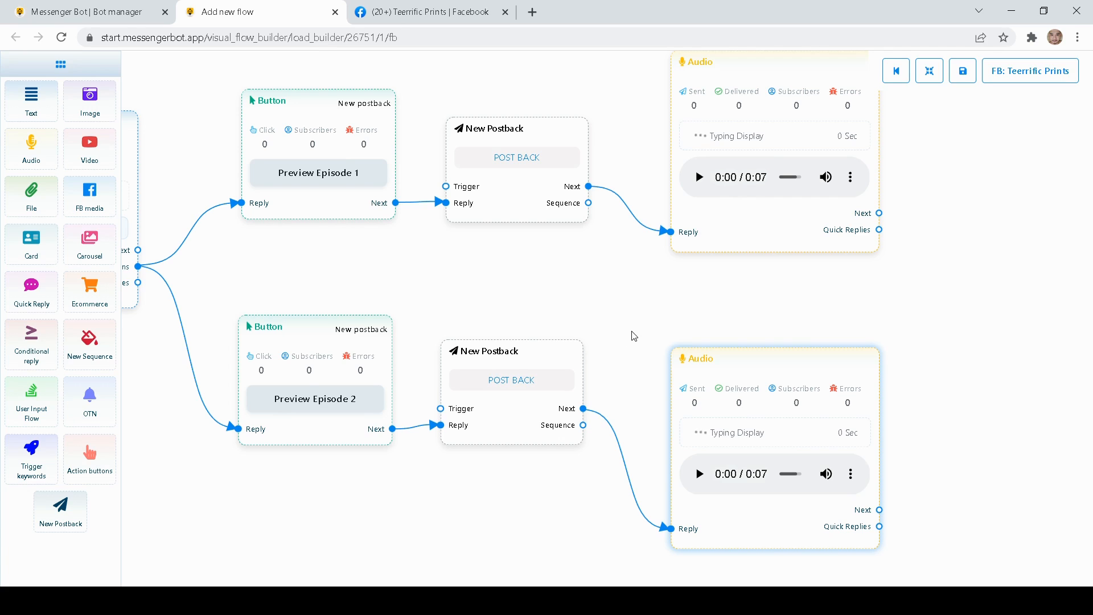
left_click_drag(629, 334, 649, 364)
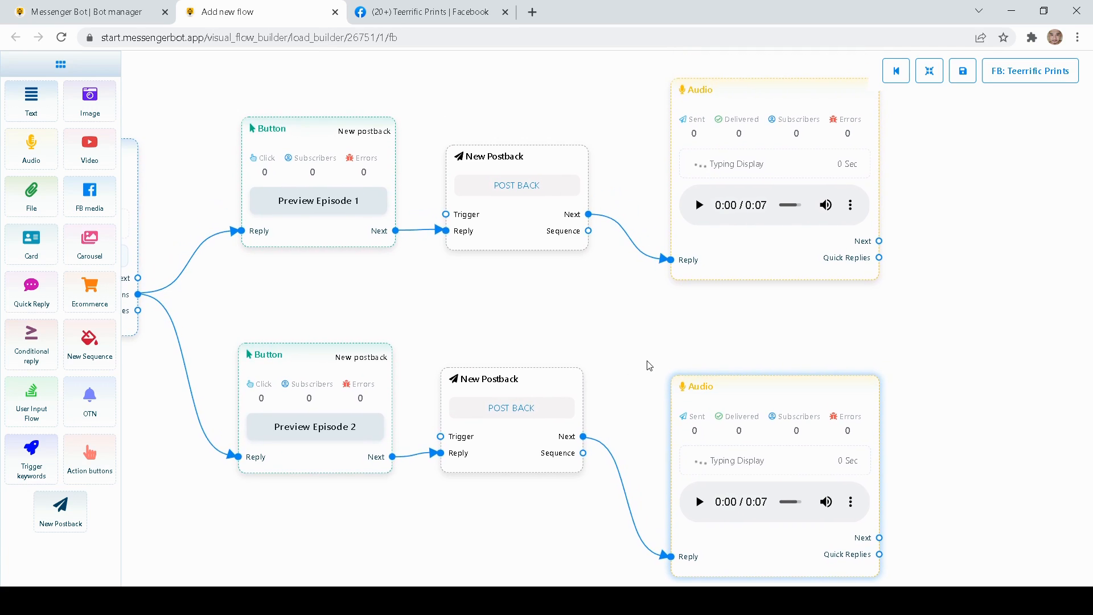
Step: Save the flow and return to the Teerrific Prints flow list to check for the Audio Component Demo entry
left_click(962, 71)
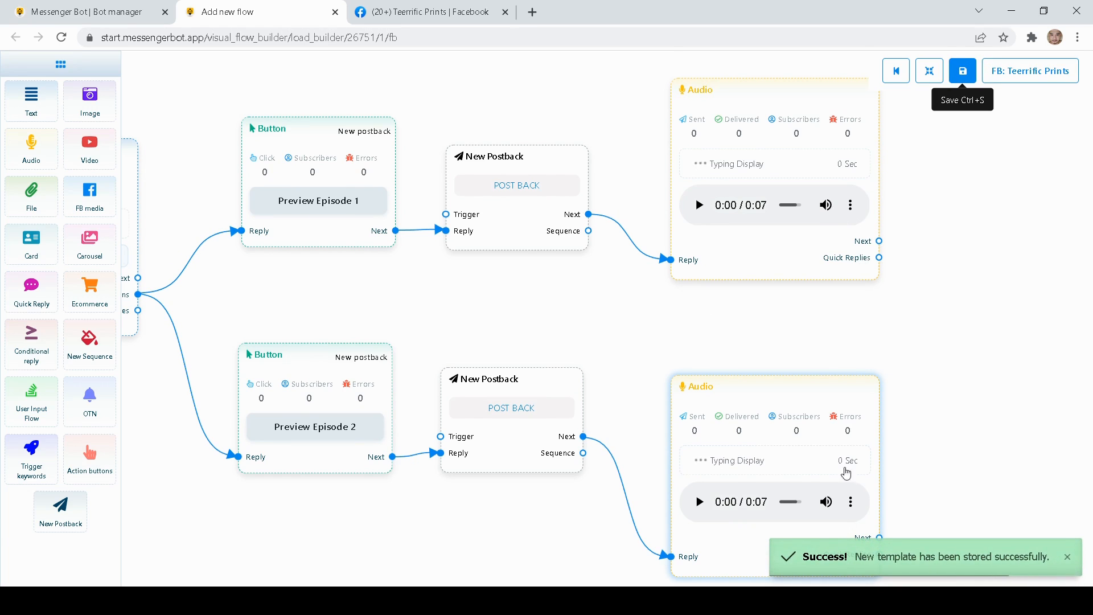
left_click(895, 85)
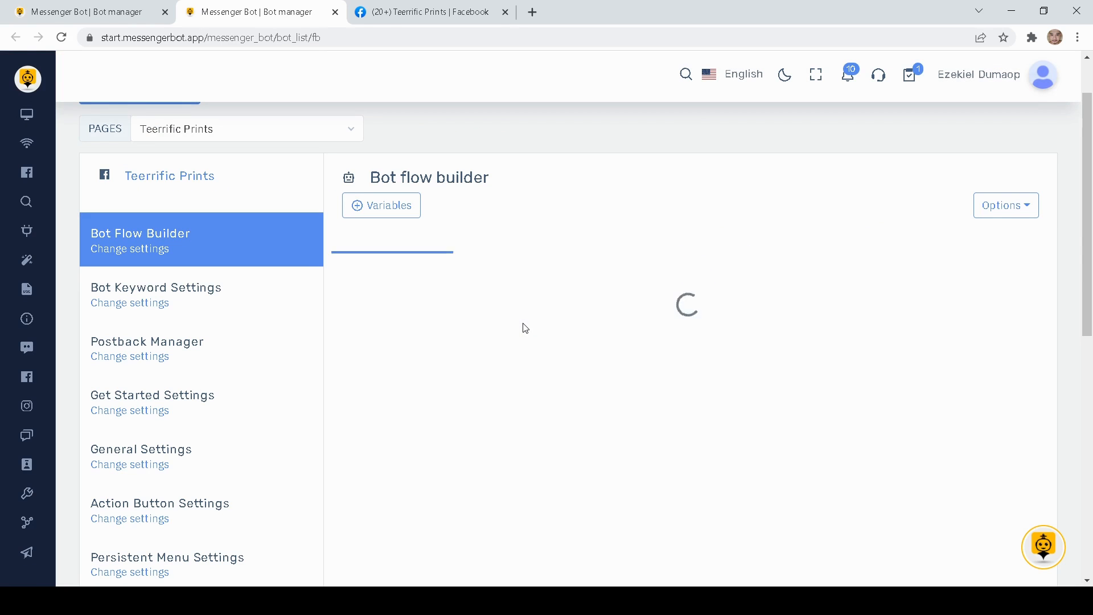
scroll(683, 284, "down", 3)
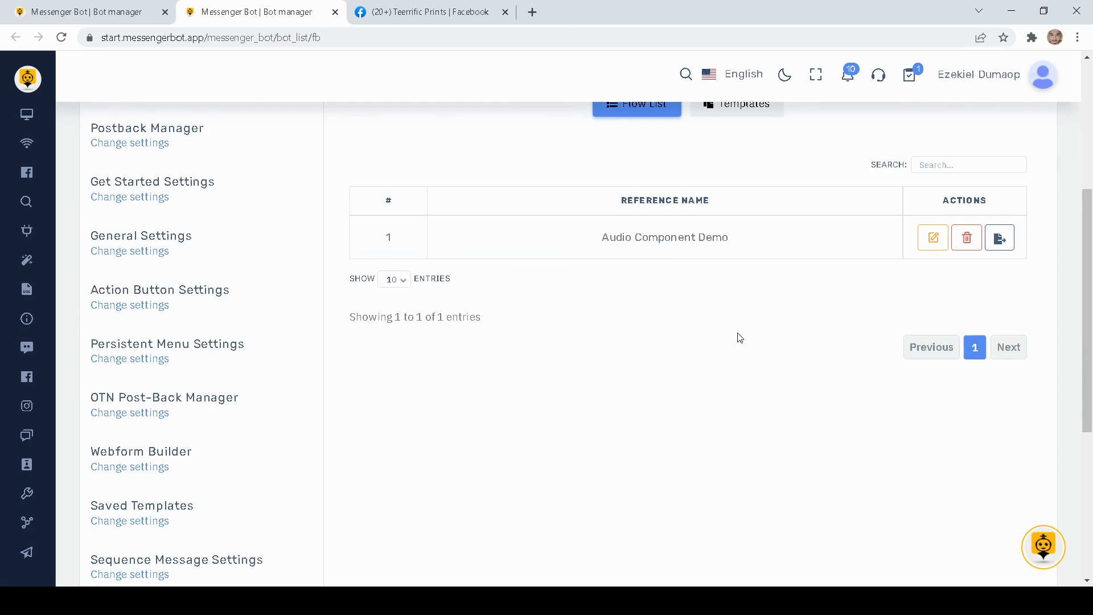
scroll(728, 341, "up", 1)
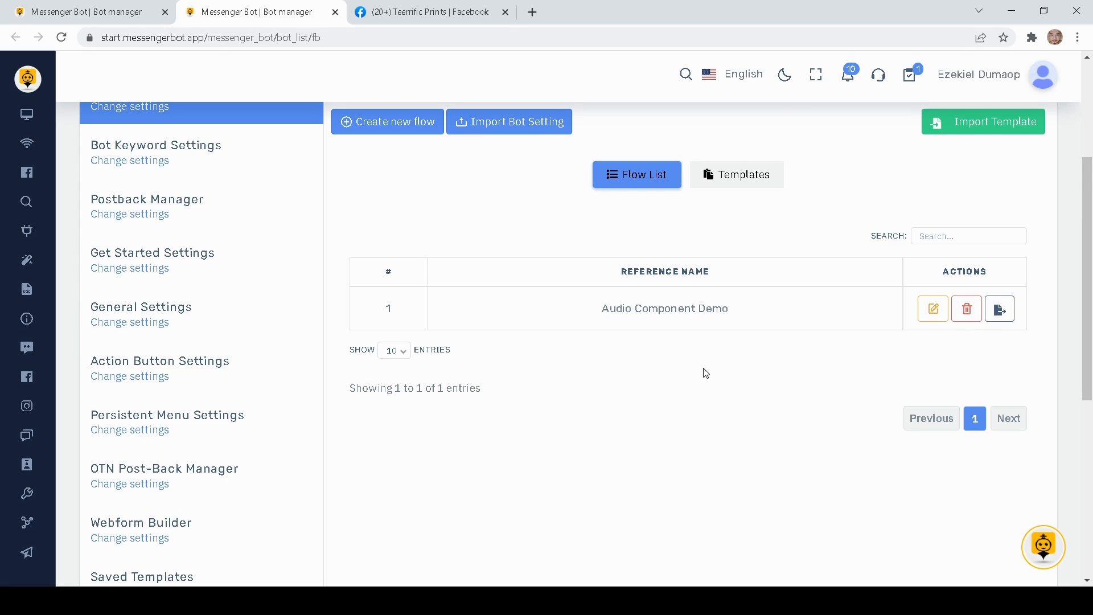
scroll(703, 372, "down", 1)
scroll(703, 371, "up", 3)
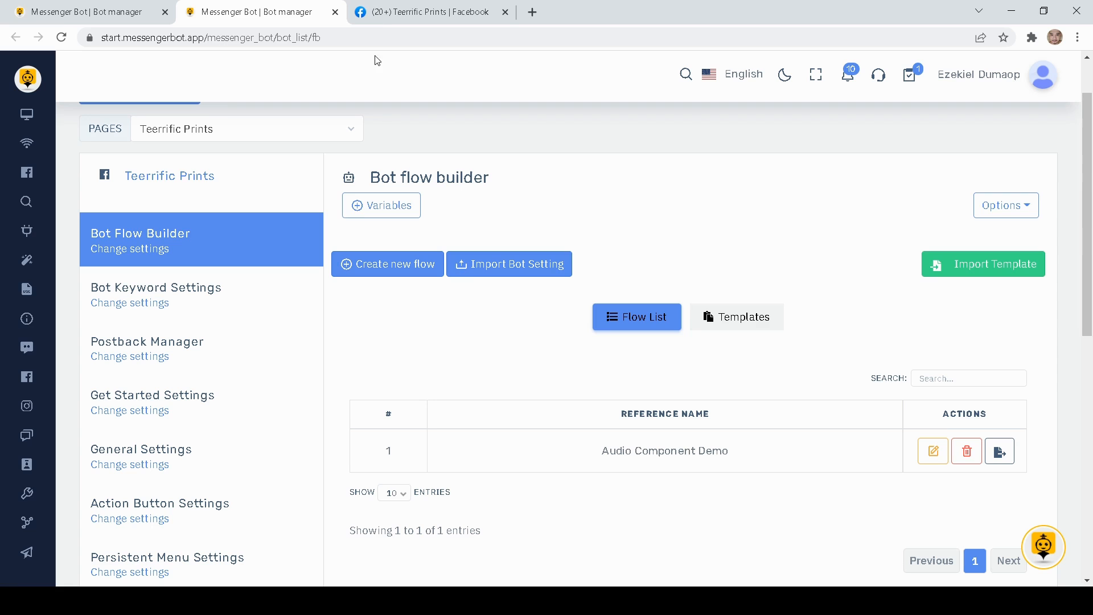
Step: Switch to the Teerrific Prints Facebook page, open a message chat with it and send "Hello"
left_click(381, 15)
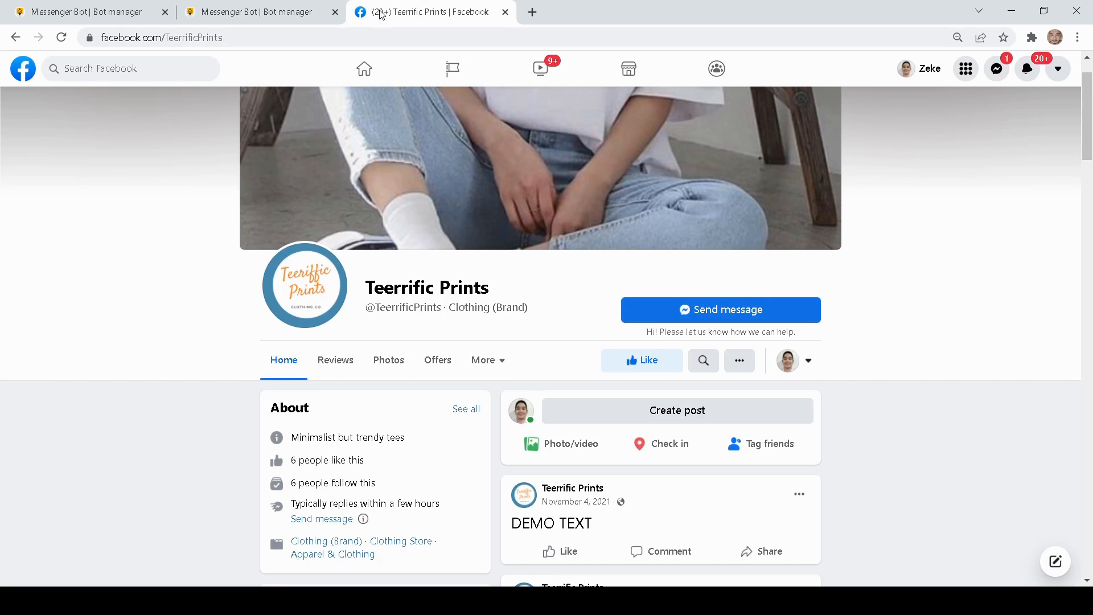
scroll(603, 299, "up", 1)
scroll(604, 299, "down", 7)
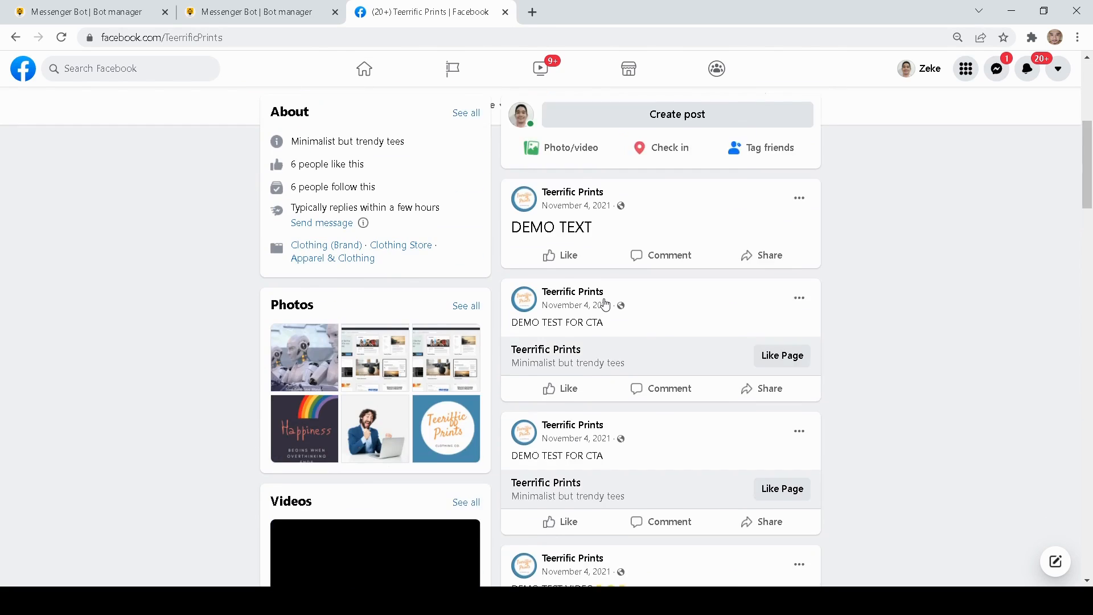
scroll(604, 304, "up", 7)
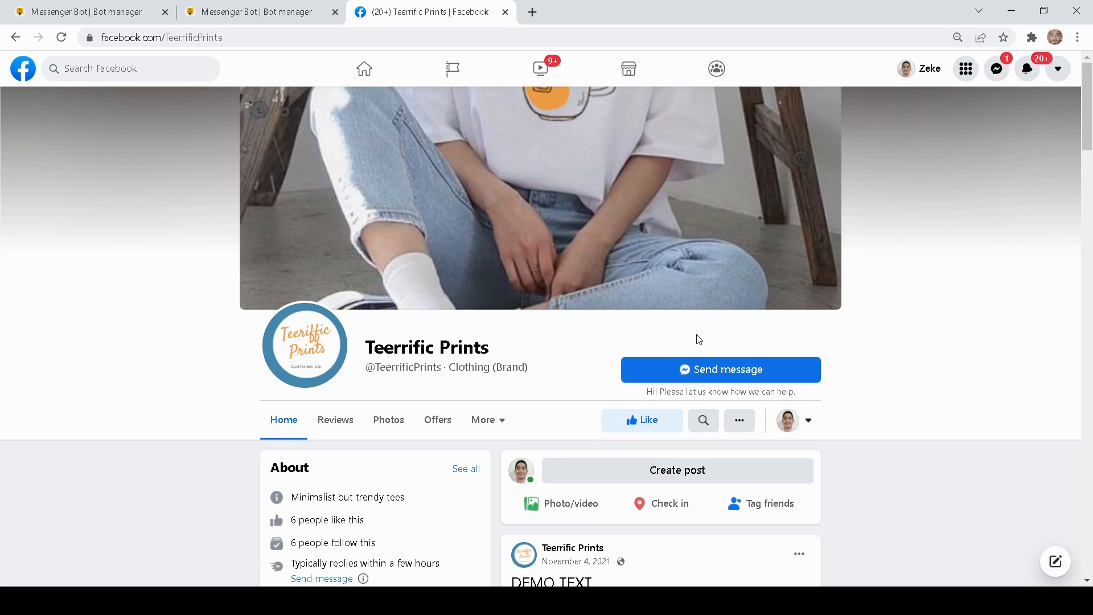
left_click(694, 373)
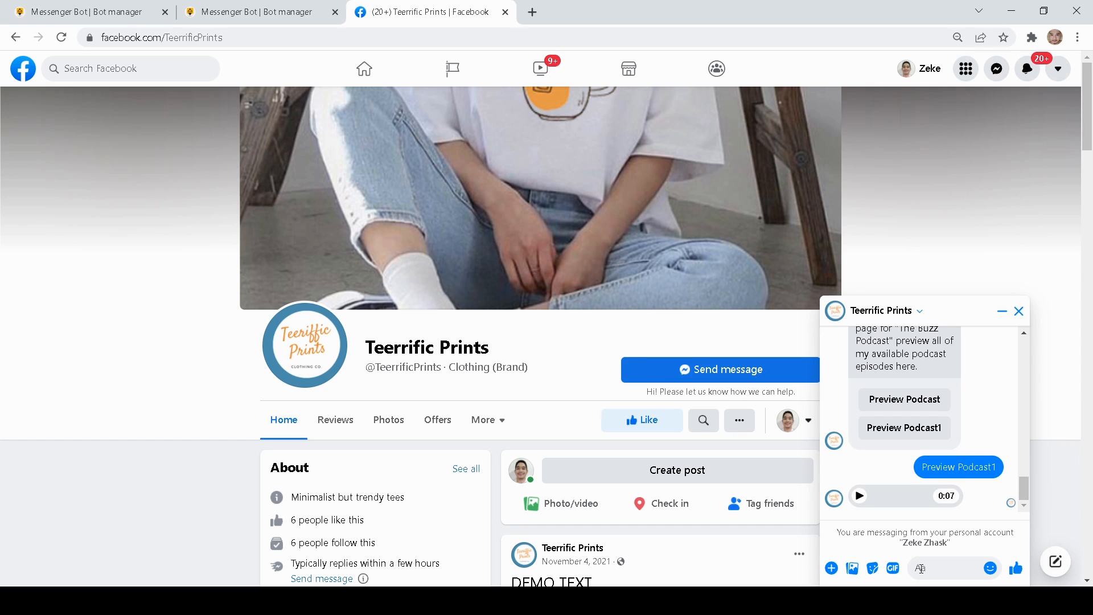
type("Hello")
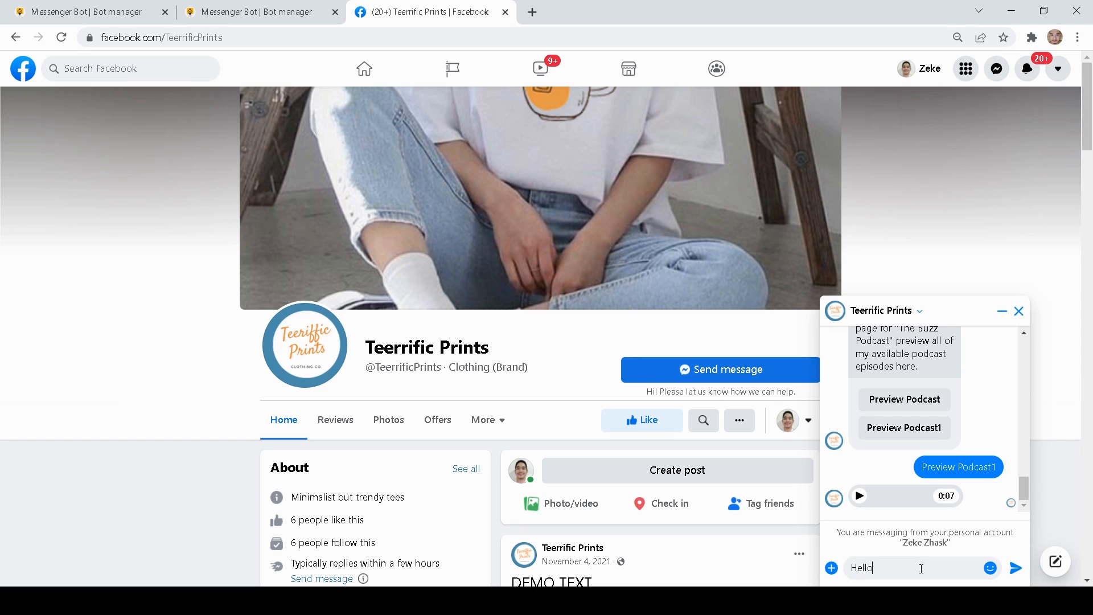
key("Return")
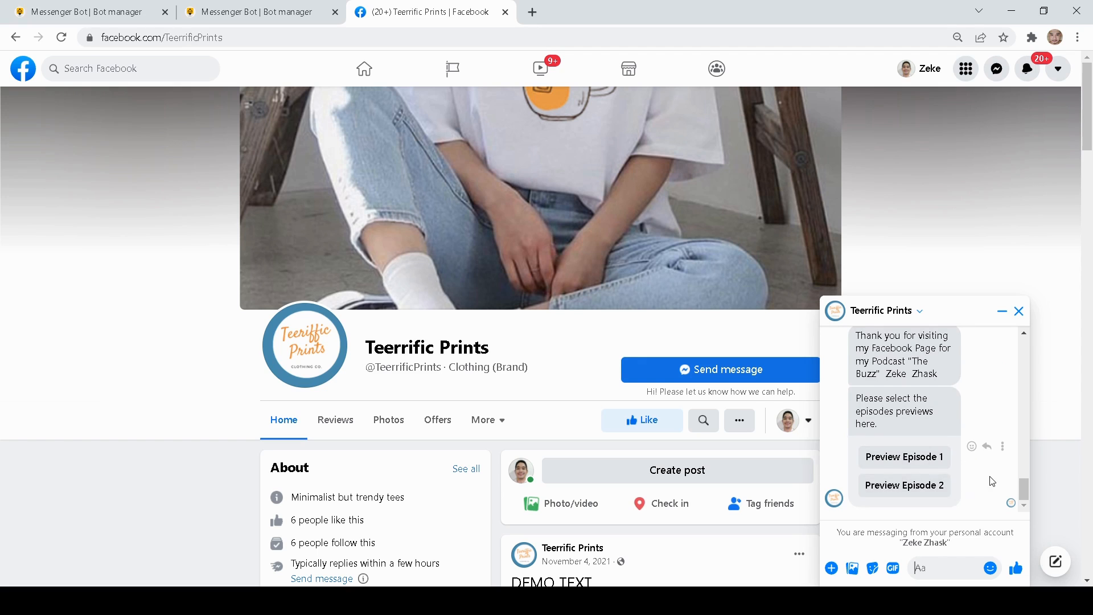
Step: Choose Preview Episode 1 in the bot's reply and play the audio clip it sends
left_click(898, 458)
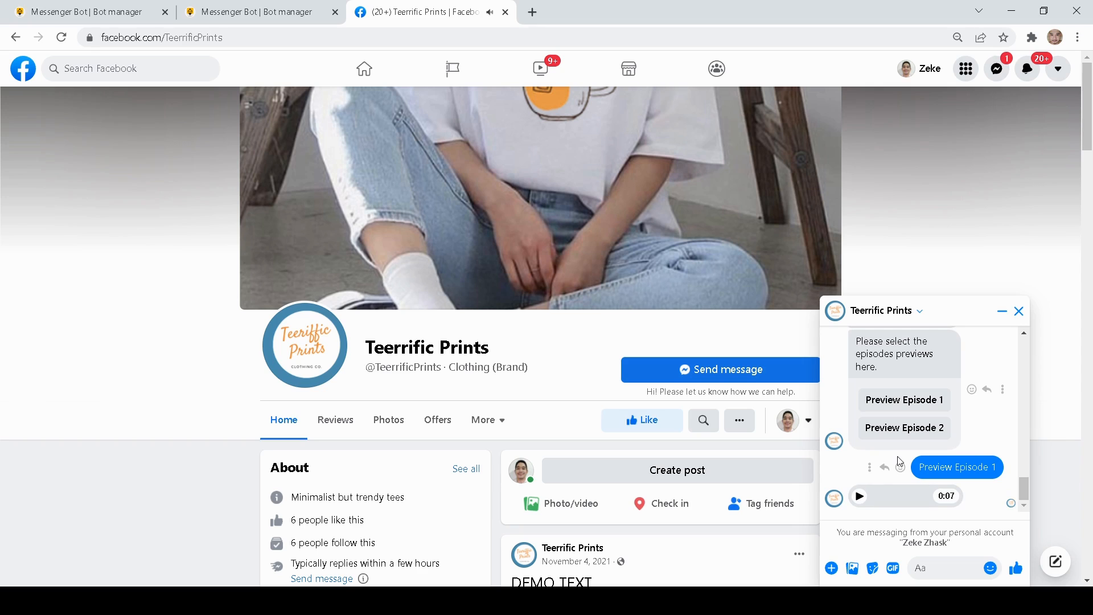
left_click(860, 495)
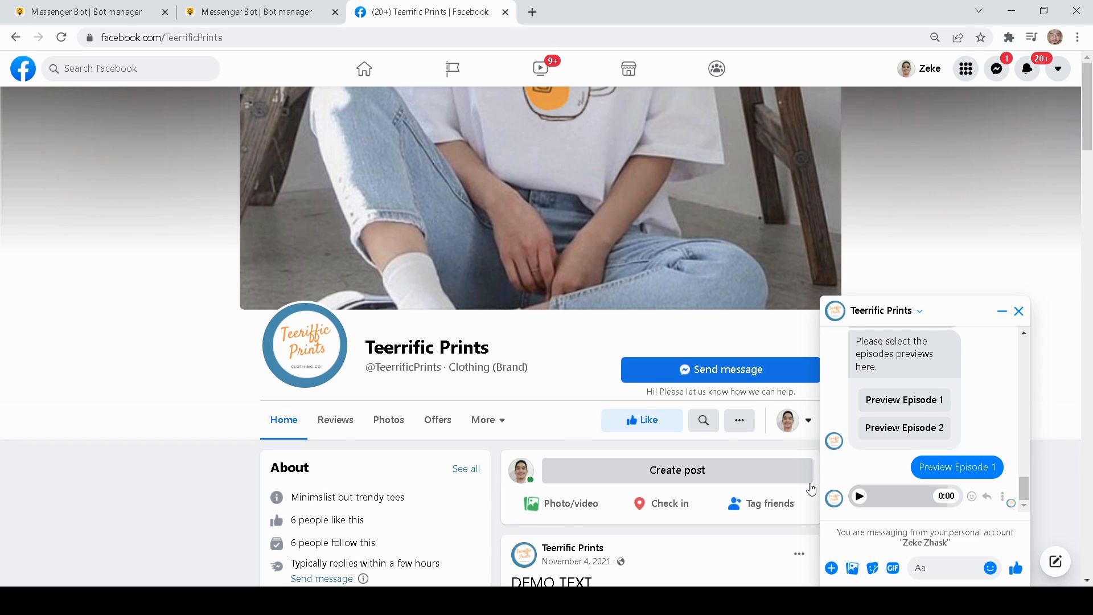
scroll(812, 489, "down", 1)
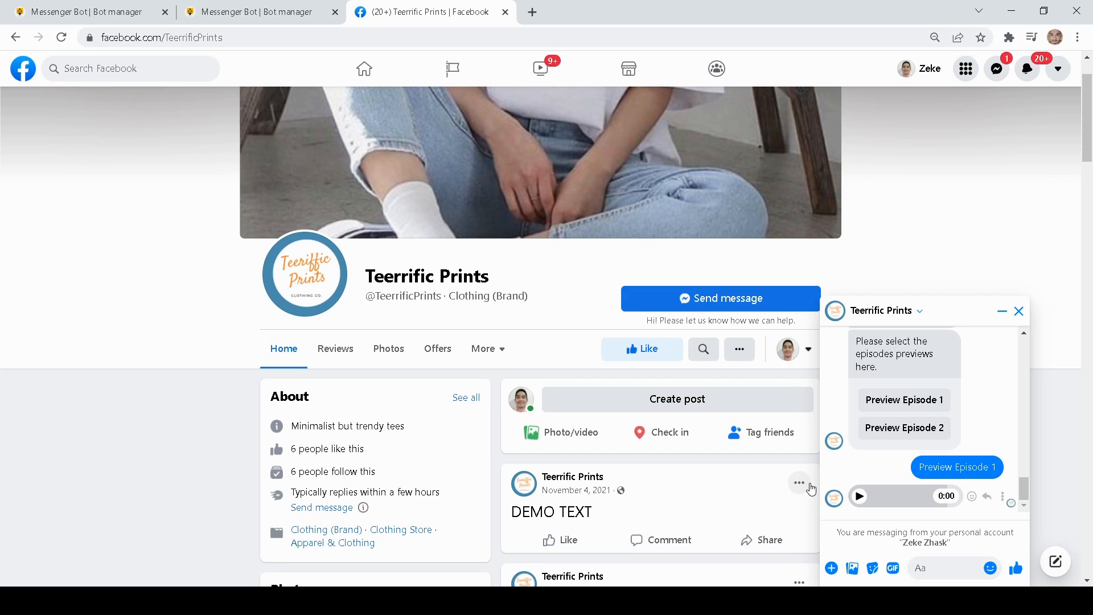